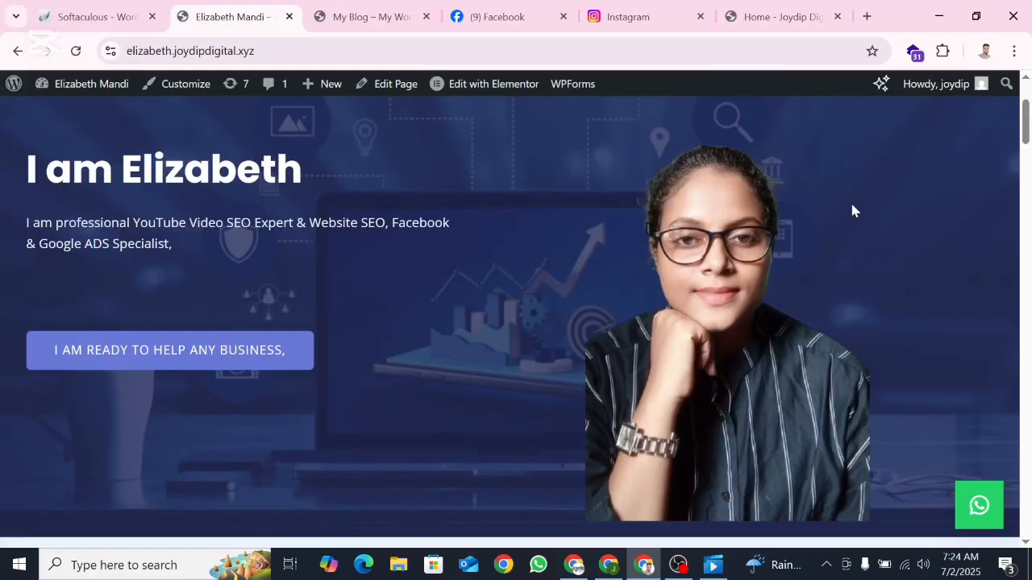
- Review the source portfolio site's home page and services sections and compare it with the destination My Blog site
{"action": "scroll", "coordinate": [853, 210], "scroll_direction": "down", "scroll_amount": 5}
{"action": "scroll", "coordinate": [853, 210], "scroll_direction": "down", "scroll_amount": 5}
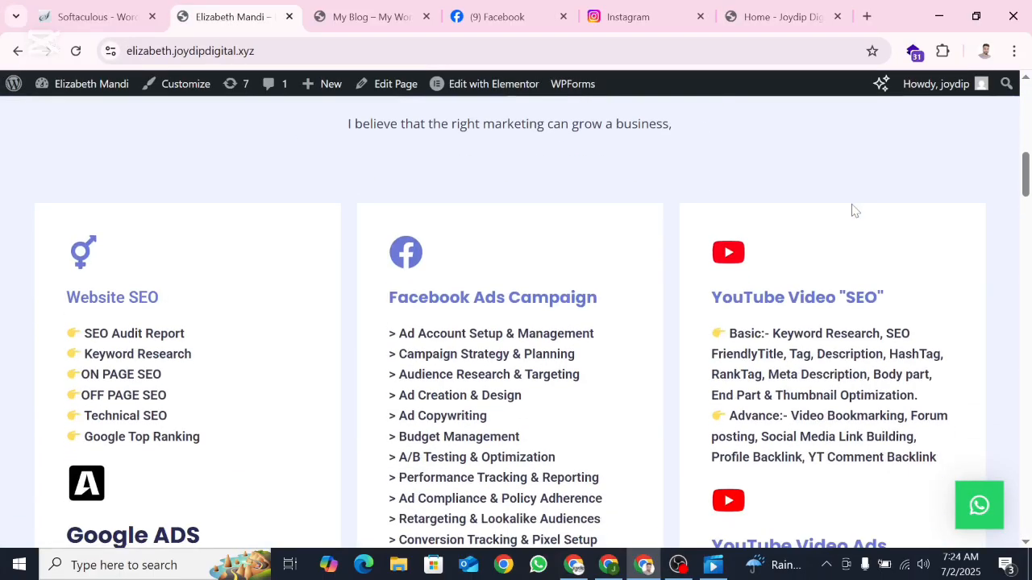
{"action": "scroll", "coordinate": [853, 211], "scroll_direction": "down", "scroll_amount": 5}
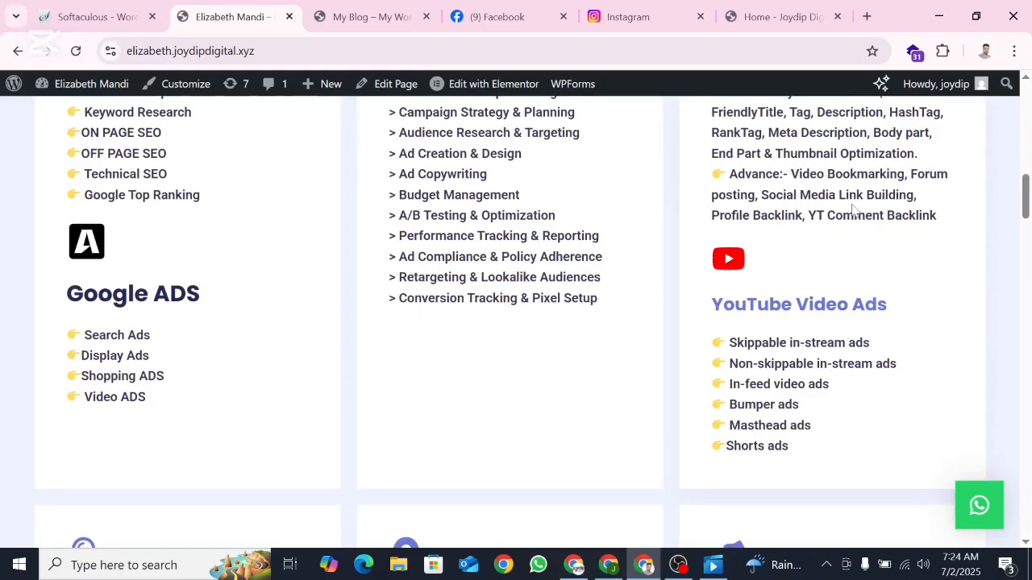
{"action": "scroll", "coordinate": [853, 210], "scroll_direction": "up", "scroll_amount": 15}
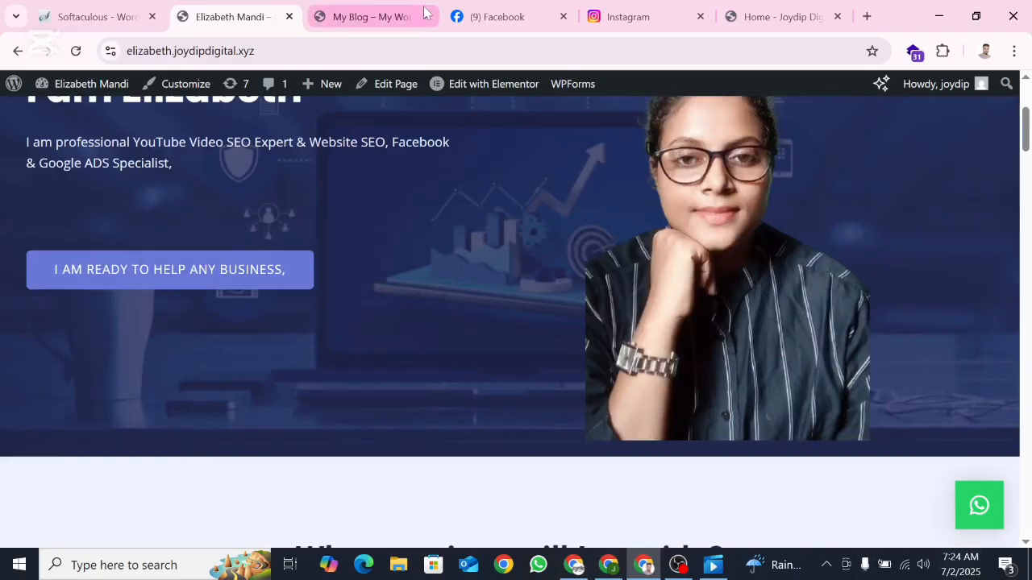
{"action": "left_click", "coordinate": [425, 12]}
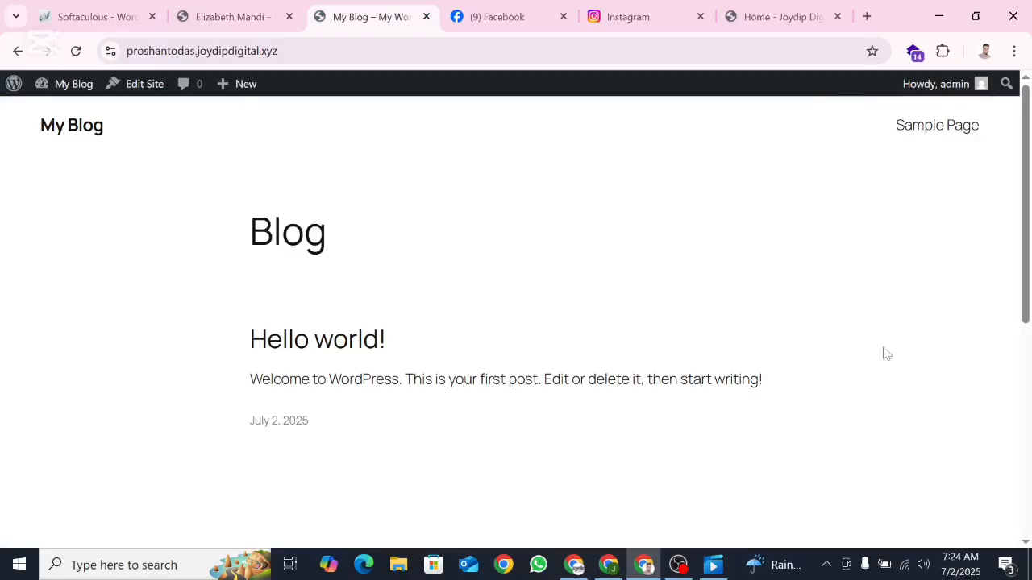
{"action": "scroll", "coordinate": [866, 304], "scroll_direction": "down", "scroll_amount": 5}
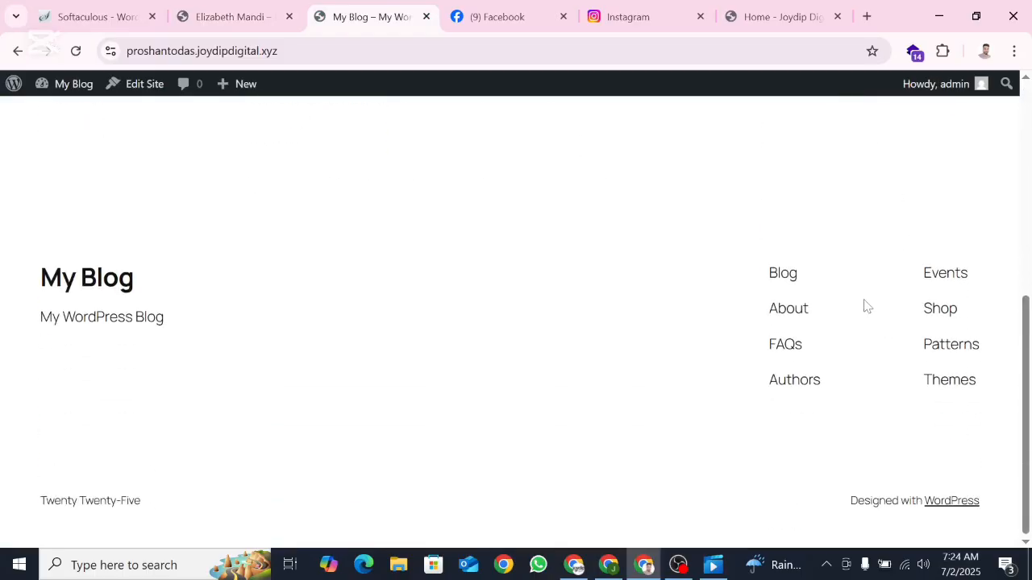
{"action": "scroll", "coordinate": [865, 304], "scroll_direction": "up", "scroll_amount": 6}
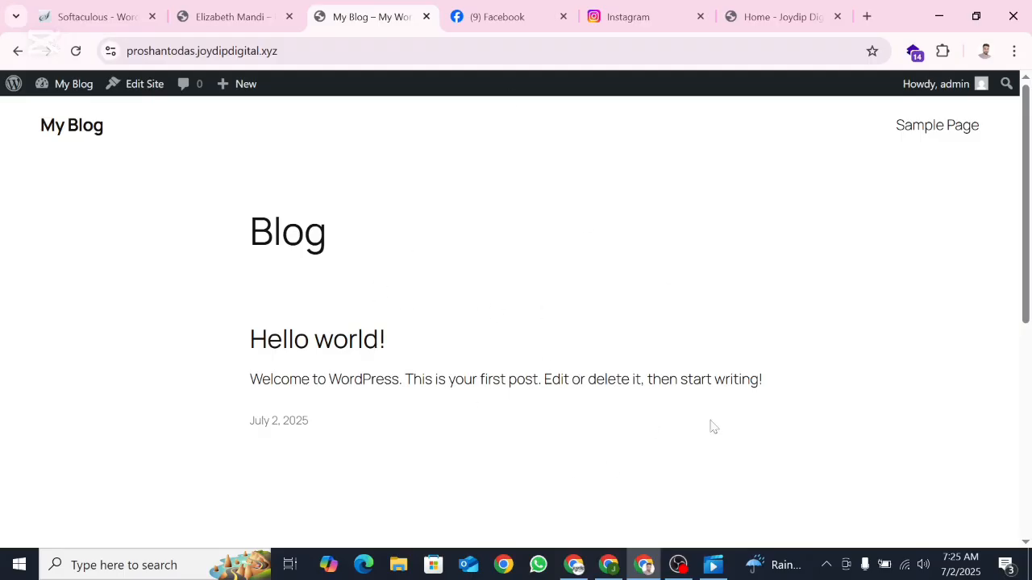
{"action": "left_click", "coordinate": [227, 16]}
{"action": "scroll", "coordinate": [561, 269], "scroll_direction": "up", "scroll_amount": 3}
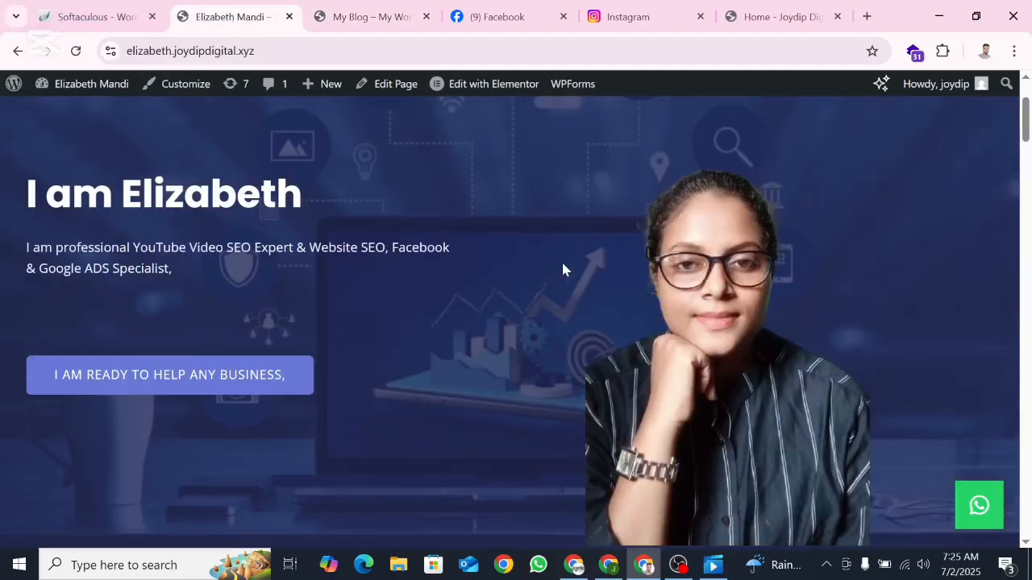
{"action": "left_click", "coordinate": [361, 16]}
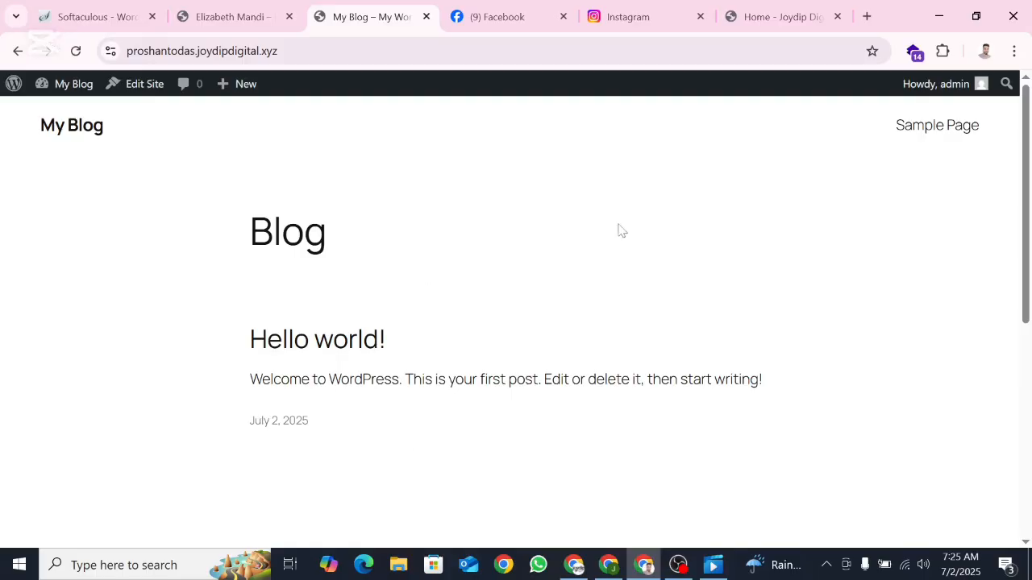
{"action": "left_click", "coordinate": [230, 16]}
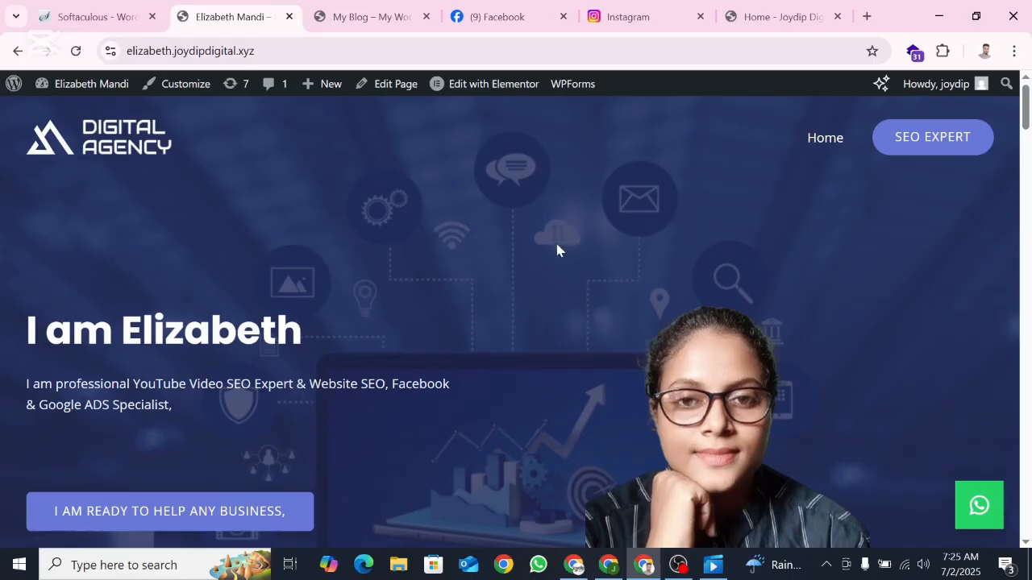
{"action": "left_click", "coordinate": [371, 16]}
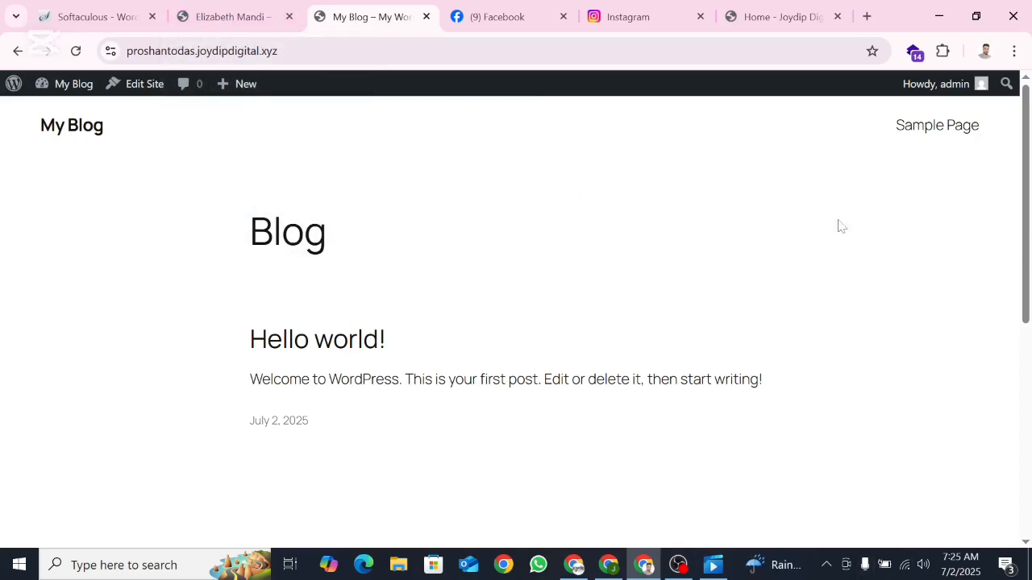
- Open the page for adding plugins in the My Blog site's WordPress dashboard
{"action": "mouse_move", "coordinate": [66, 95]}
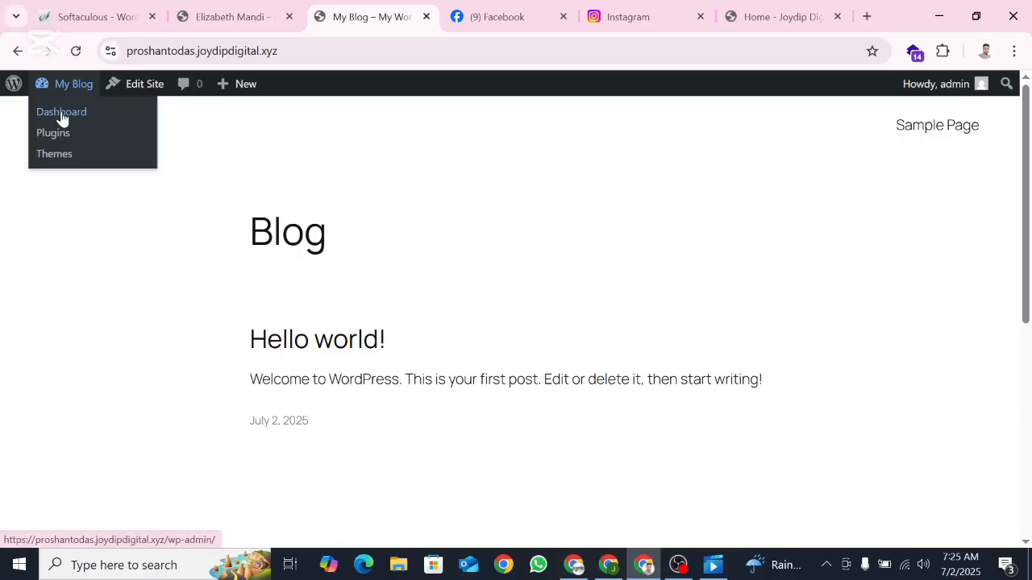
{"action": "left_click", "coordinate": [62, 118]}
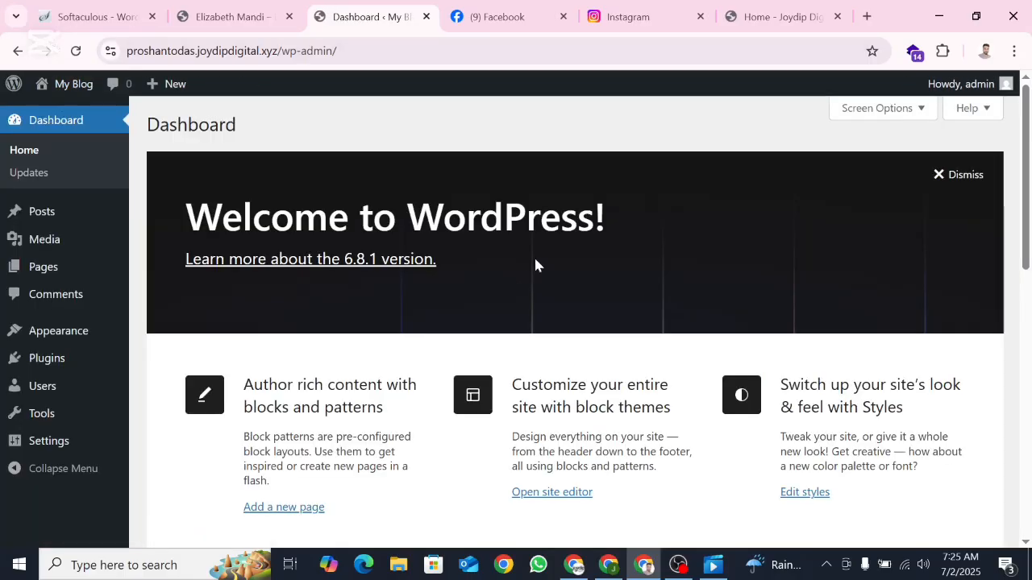
{"action": "mouse_move", "coordinate": [60, 371]}
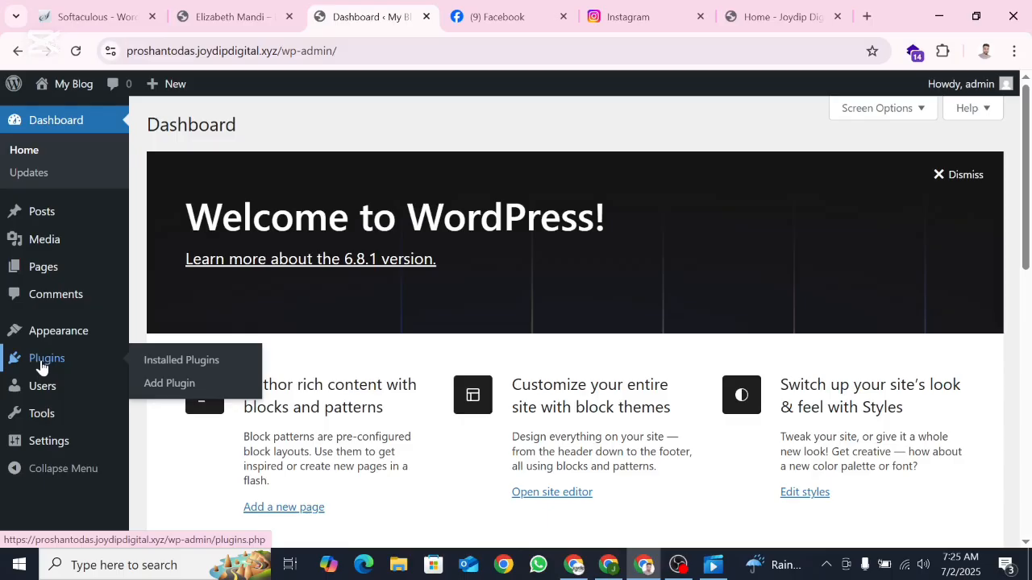
{"action": "left_click", "coordinate": [167, 387]}
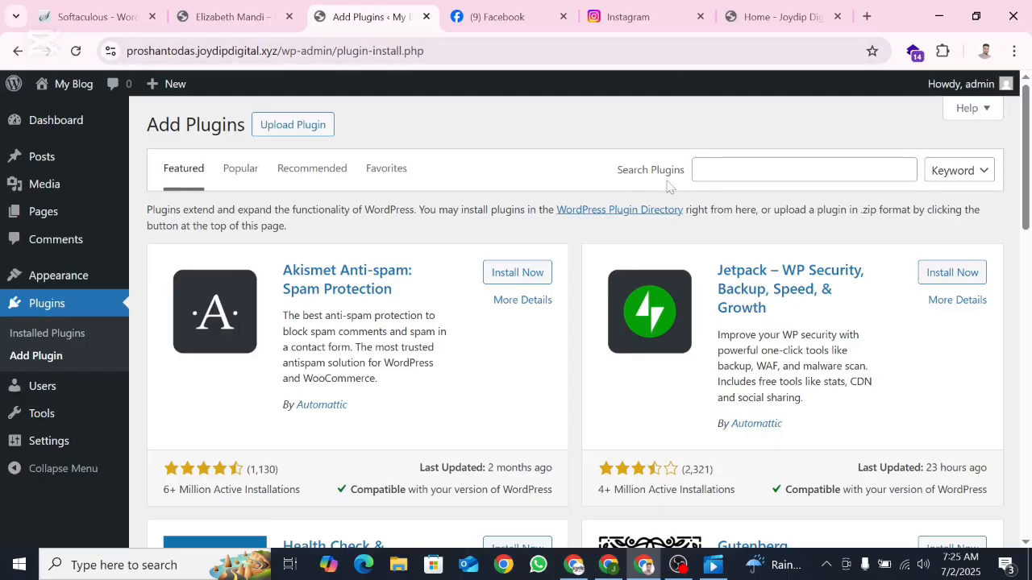
- Search the plugins for "website migration", then install and activate WPvivid Backup & Migration
{"action": "left_click", "coordinate": [773, 169]}
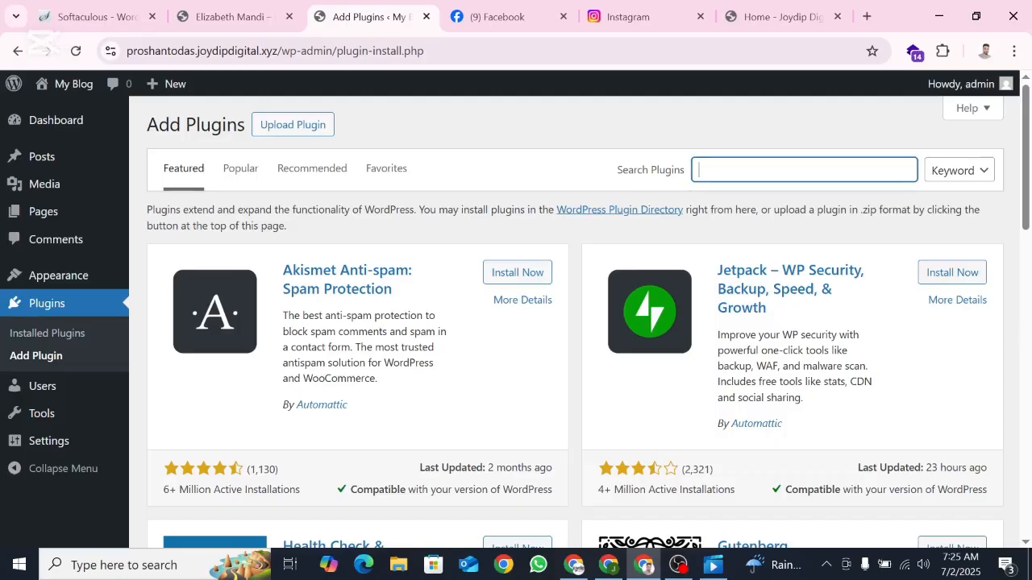
{"action": "type", "text": "website migration"}
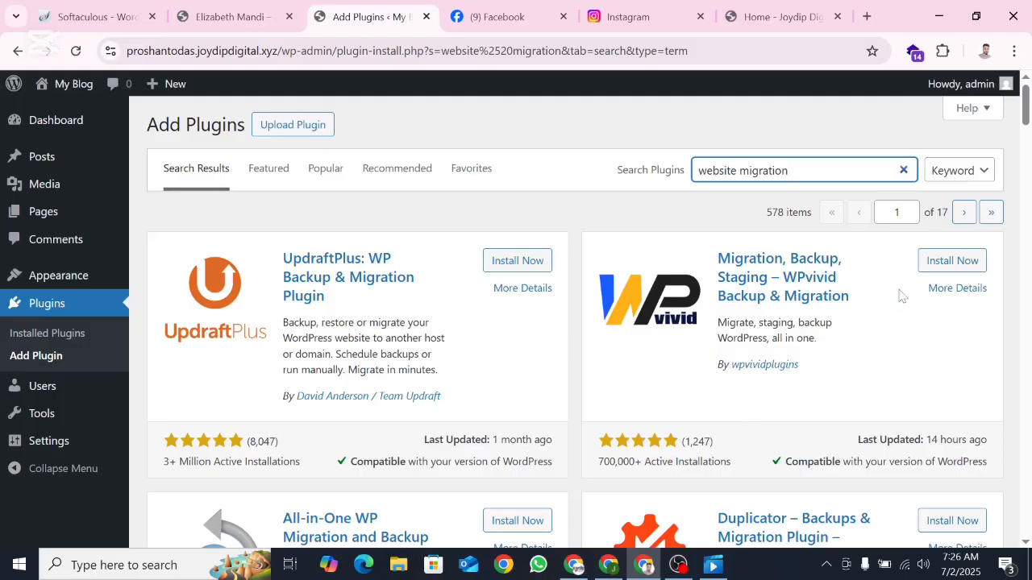
{"action": "left_click", "coordinate": [952, 269]}
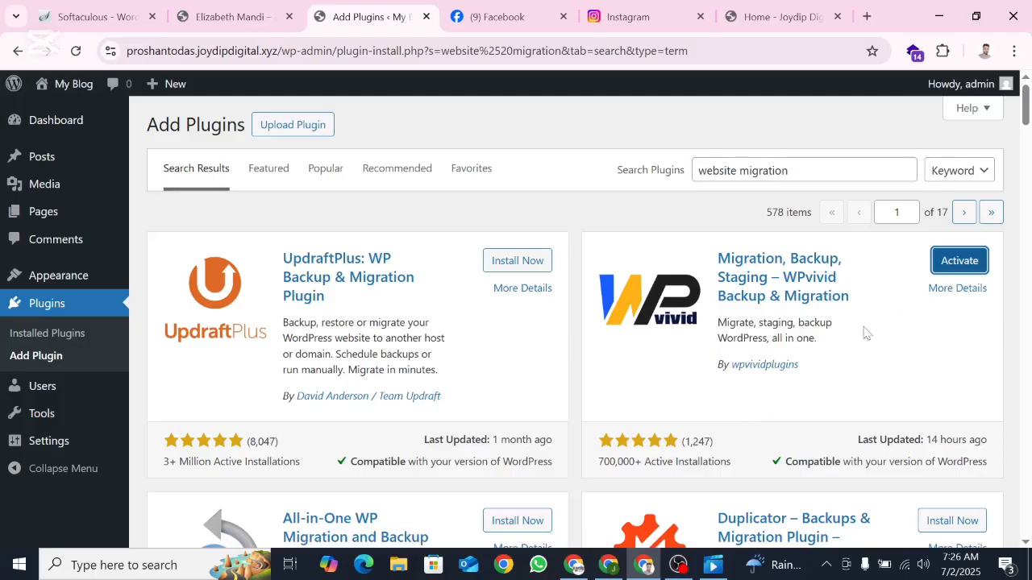
{"action": "left_click", "coordinate": [955, 269]}
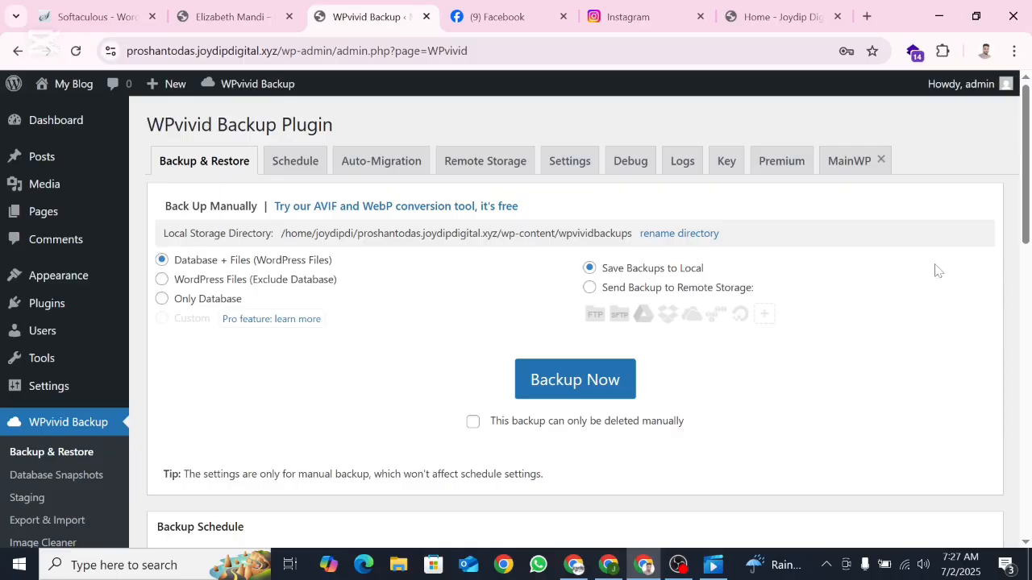
- Open the WPvivid Backup page in the source portfolio site's dashboard and compare it with the one on My Blog
{"action": "mouse_move", "coordinate": [3, 171]}
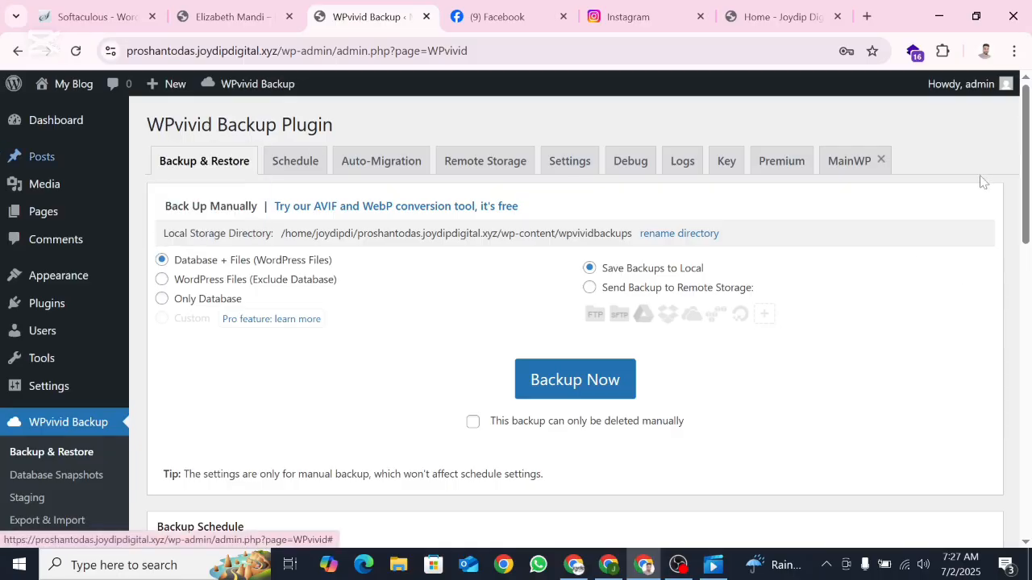
{"action": "key", "text": "ctrl+shift+Tab"}
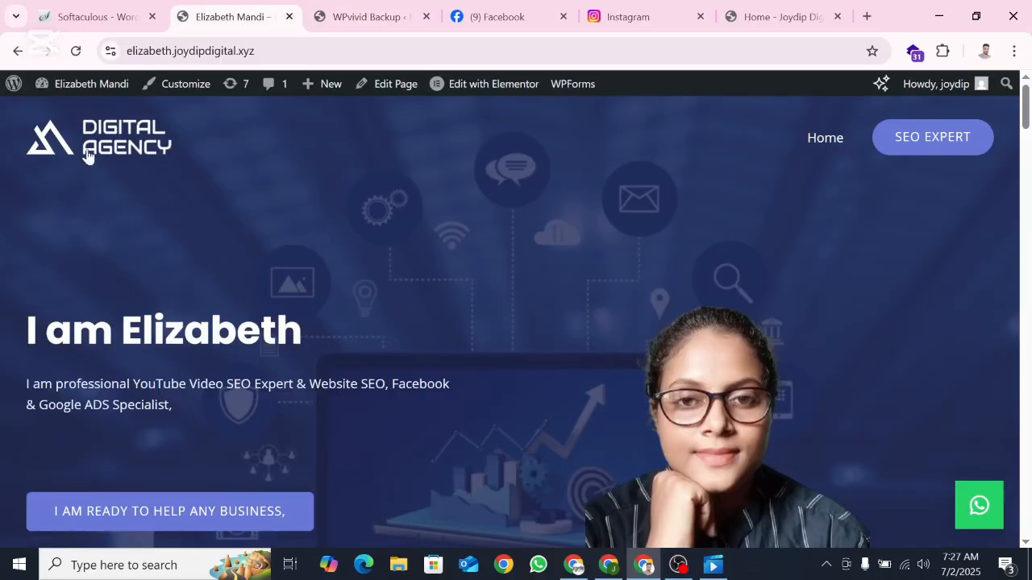
{"action": "mouse_move", "coordinate": [81, 86]}
{"action": "left_click", "coordinate": [61, 113]}
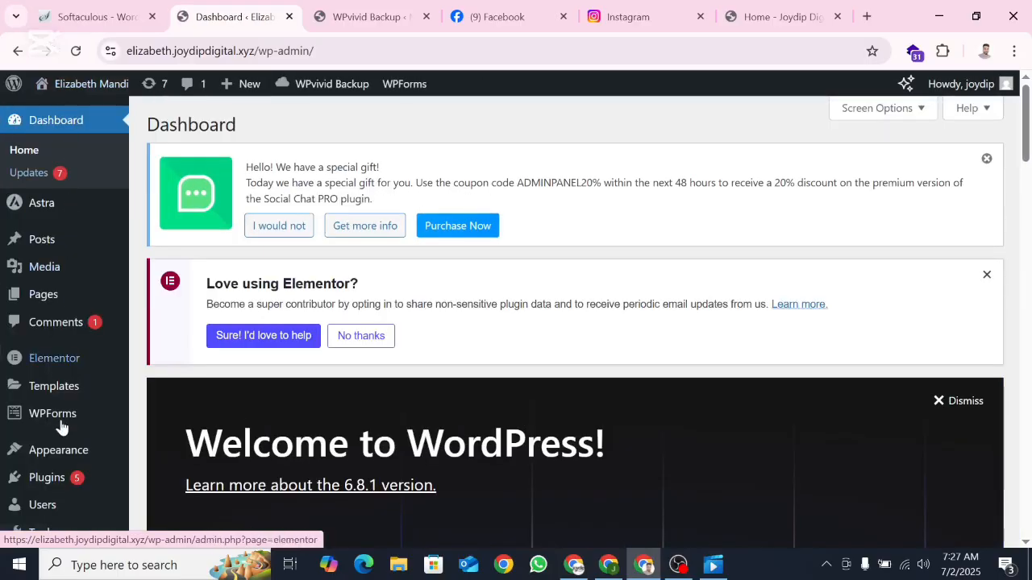
{"action": "mouse_move", "coordinate": [29, 479]}
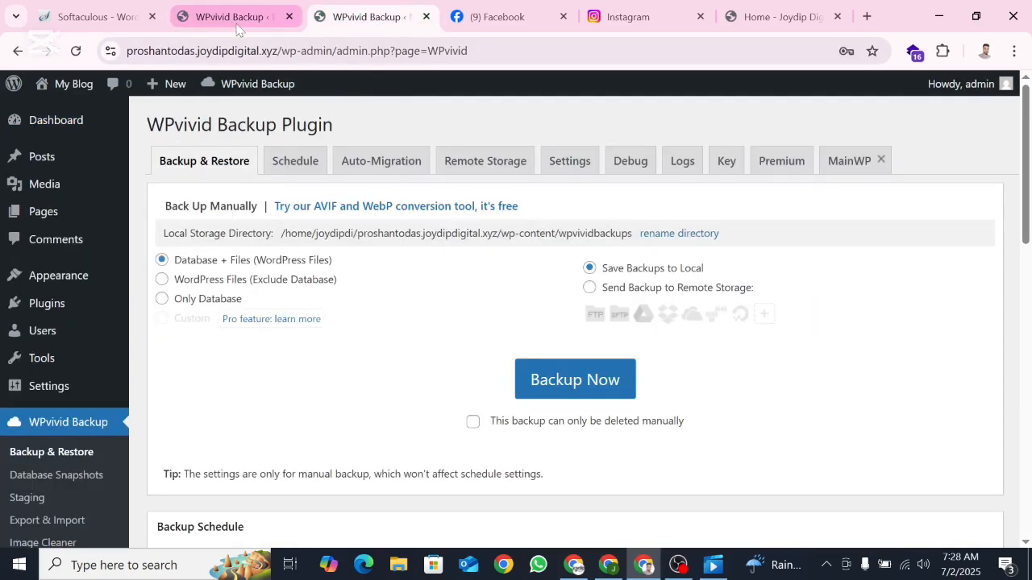
{"action": "left_click", "coordinate": [232, 18]}
{"action": "key", "text": "ctrl+Tab"}
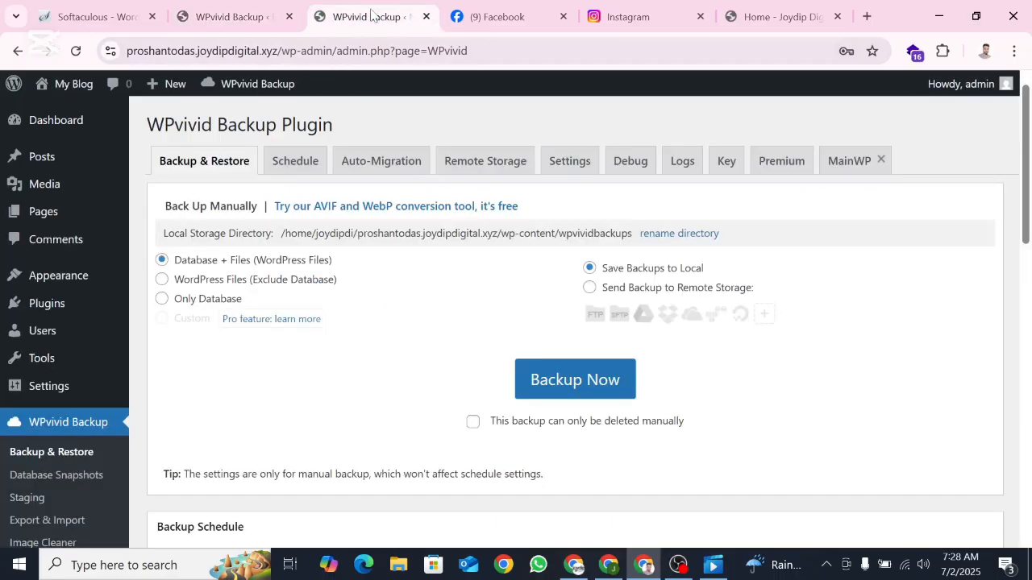
{"action": "left_click", "coordinate": [240, 18]}
- Generate a WPvivid site key with an 8-hour expiry on the My Blog site and copy the whole key
{"action": "left_click", "coordinate": [354, 18]}
{"action": "left_click", "coordinate": [725, 171]}
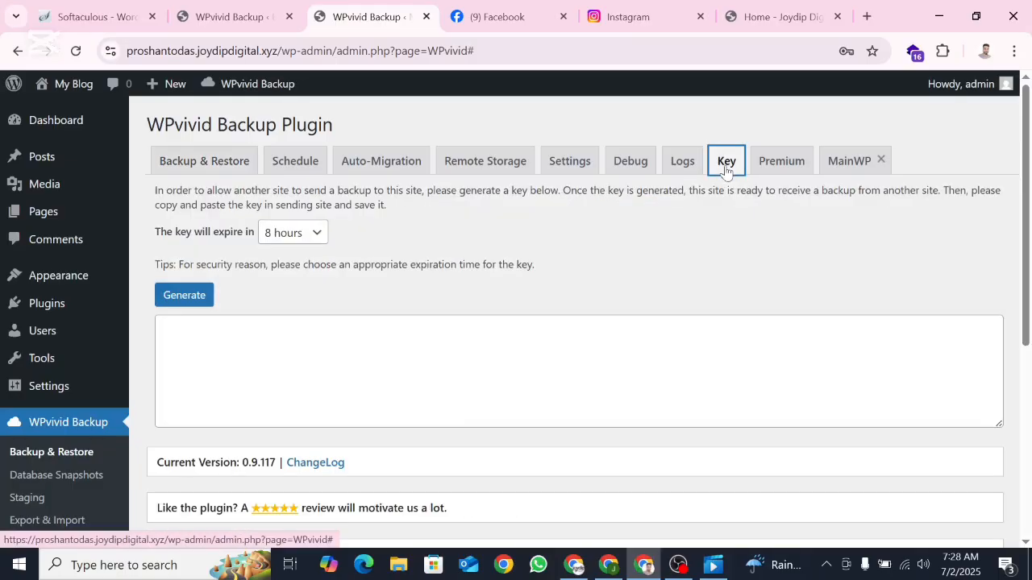
{"action": "left_click", "coordinate": [185, 305]}
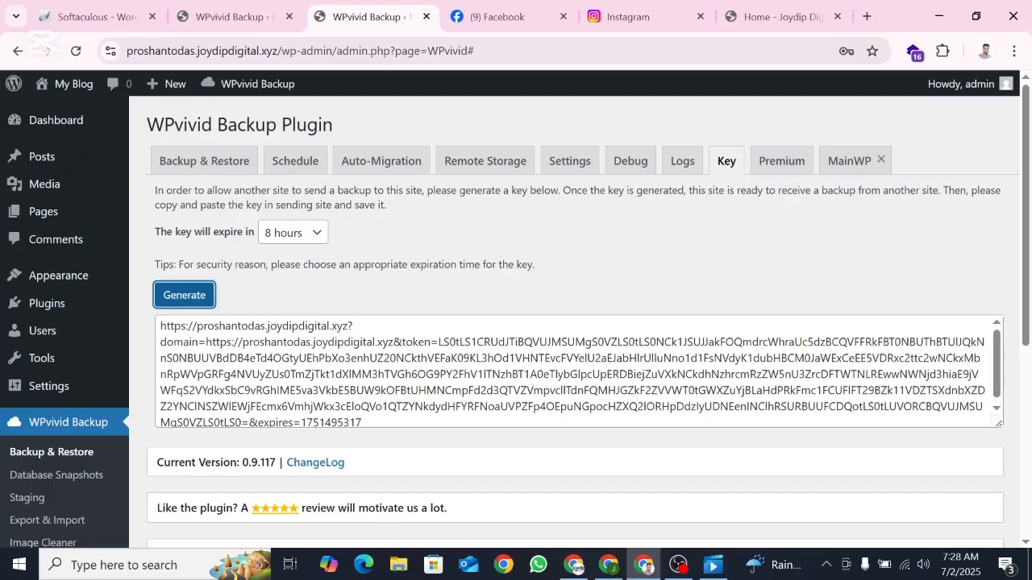
{"action": "left_click_drag", "start_coordinate": [998, 377], "coordinate": [999, 393]}
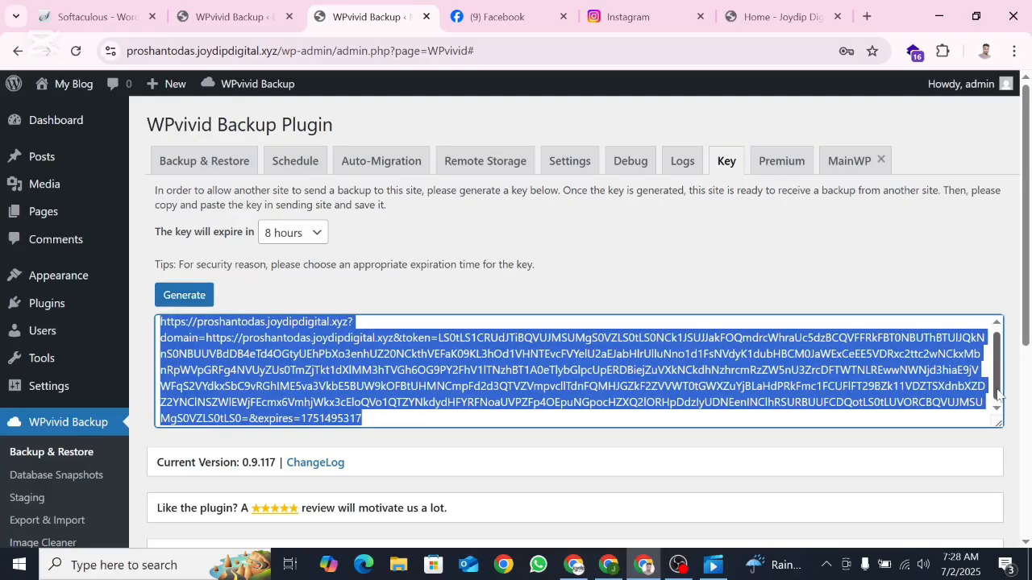
{"action": "right_click", "coordinate": [474, 371]}
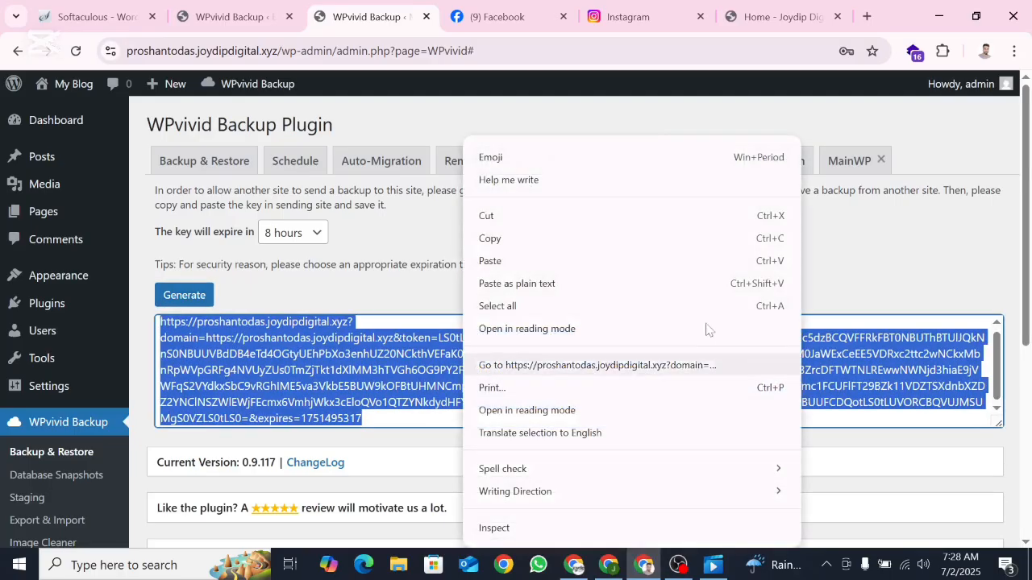
{"action": "left_click", "coordinate": [581, 237]}
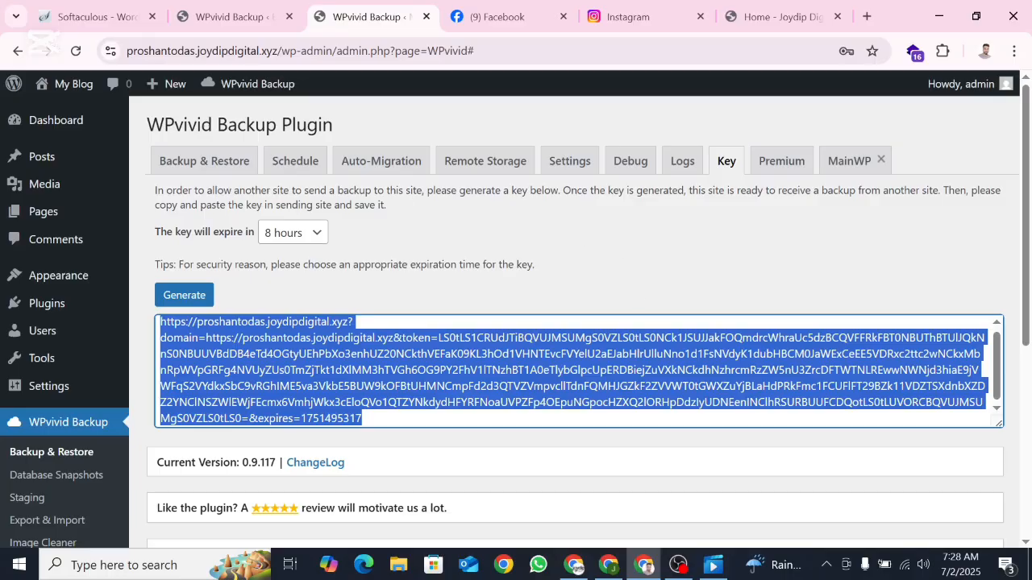
- Paste the copied site key into WPvivid's Auto-Migration settings on the source portfolio site and save it
{"action": "left_click", "coordinate": [226, 22]}
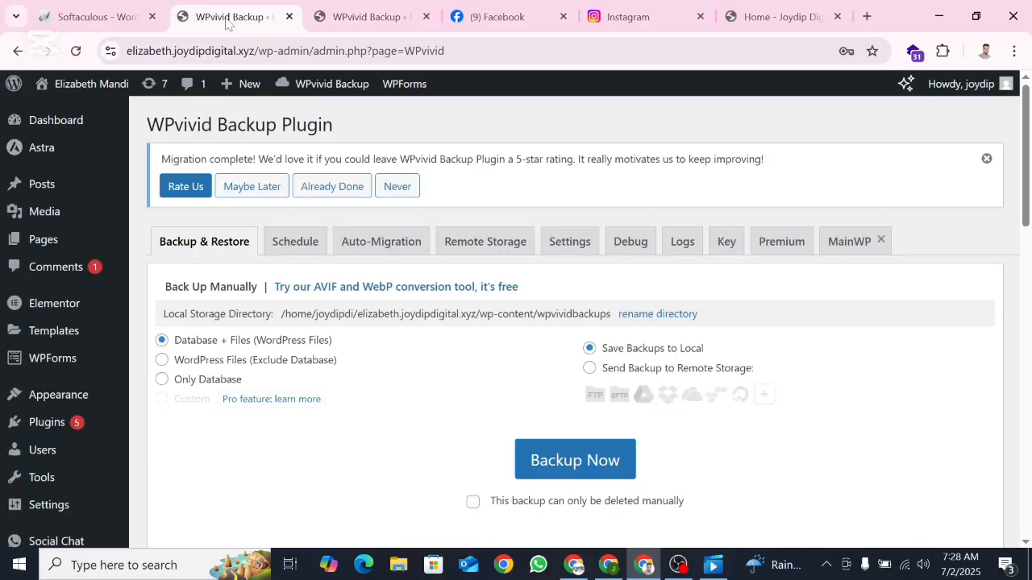
{"action": "left_click", "coordinate": [374, 249]}
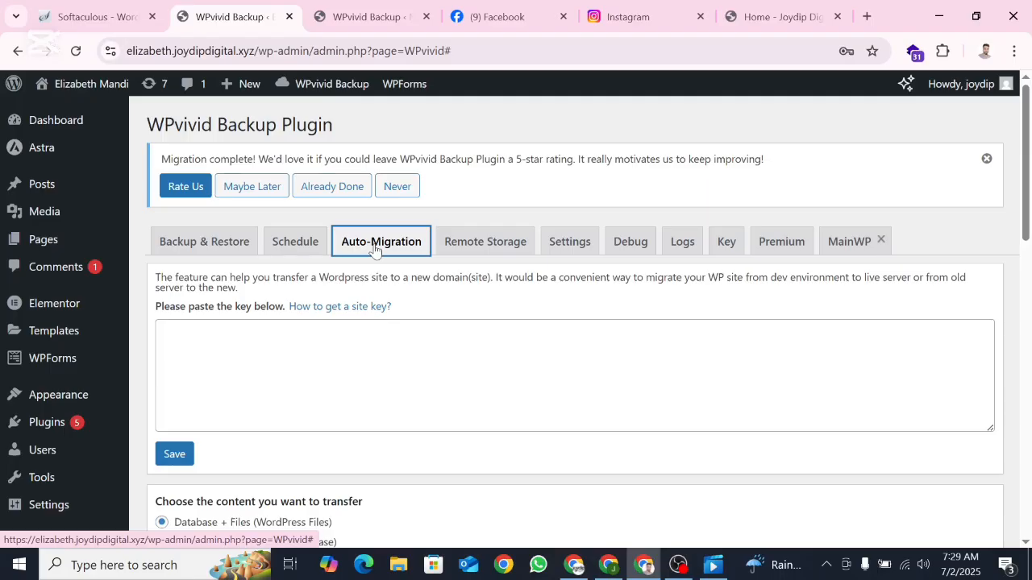
{"action": "left_click", "coordinate": [502, 365]}
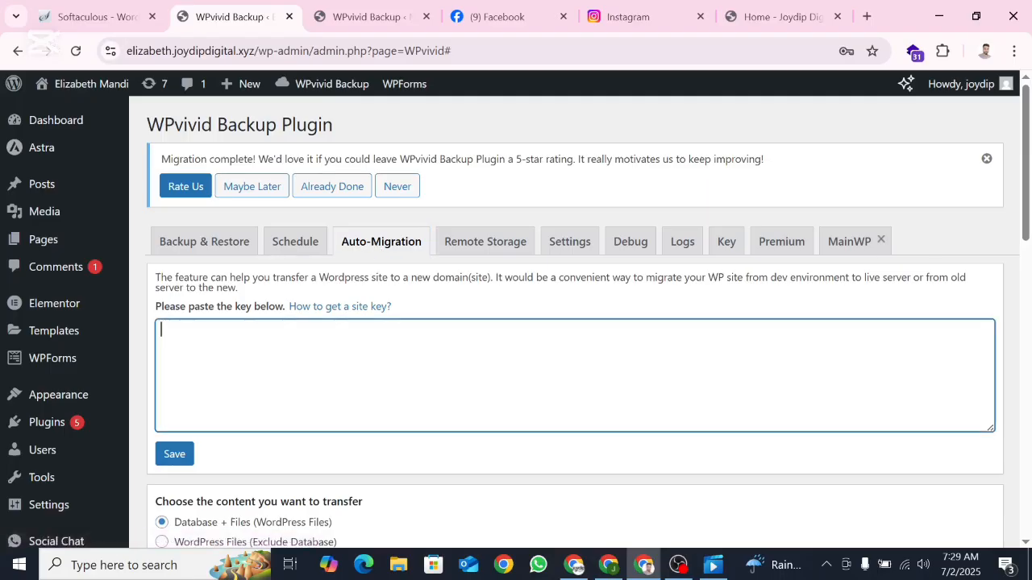
{"action": "right_click", "coordinate": [179, 354]}
{"action": "left_click", "coordinate": [206, 364]}
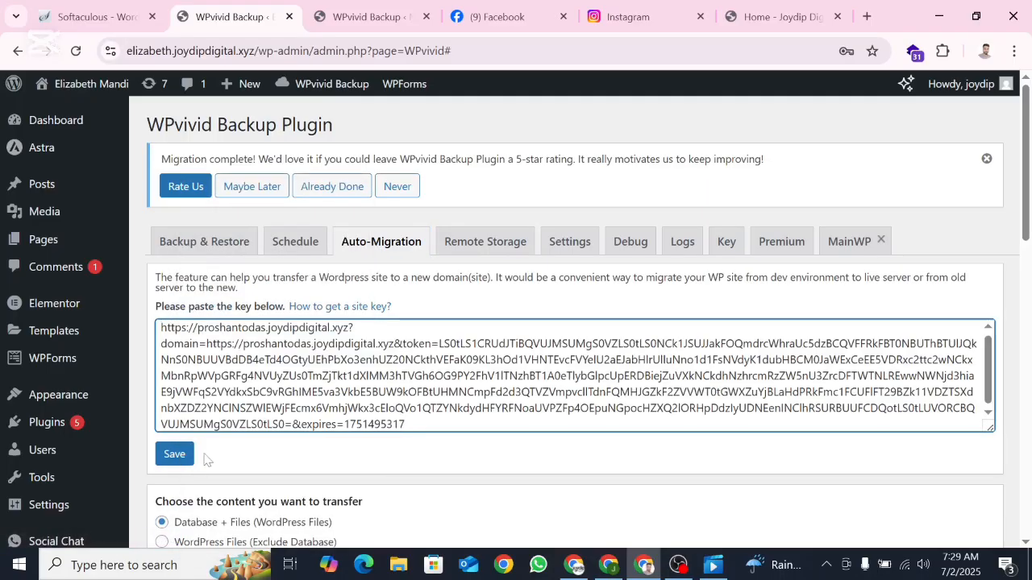
{"action": "left_click", "coordinate": [169, 463]}
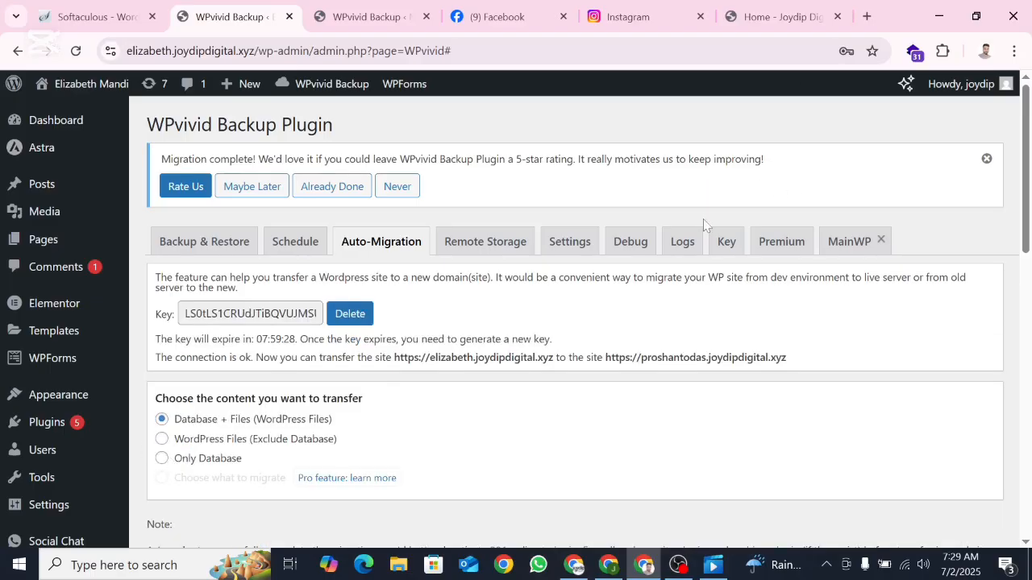
- Transfer the source site's database and WordPress files to the My Blog site and return to that site's WPvivid page
{"action": "scroll", "coordinate": [704, 225], "scroll_direction": "down", "scroll_amount": 3}
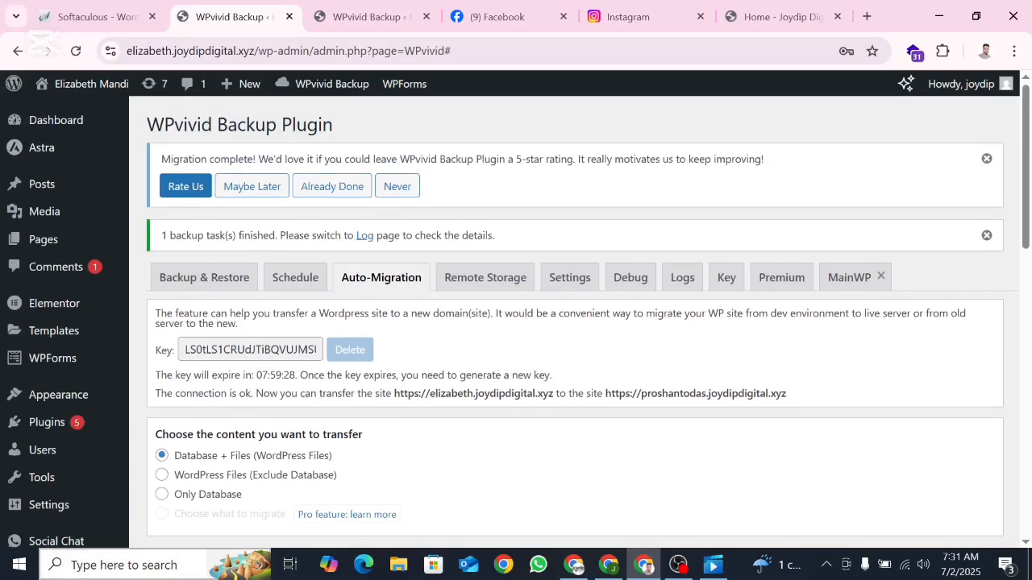
{"action": "left_click", "coordinate": [374, 16]}
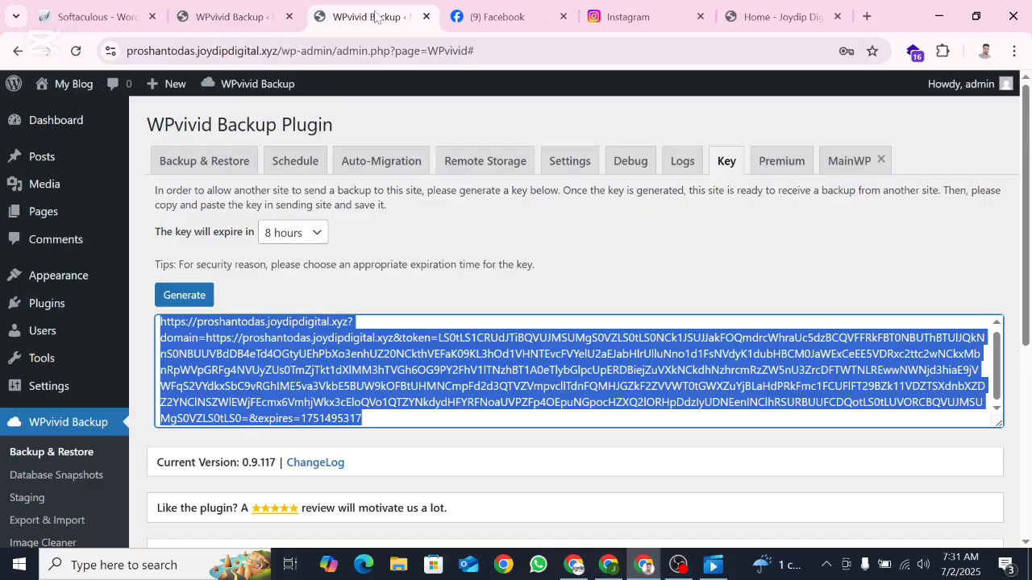
- Scan the My Blog site's WPvivid backup directory for the received backup
{"action": "left_click", "coordinate": [207, 171]}
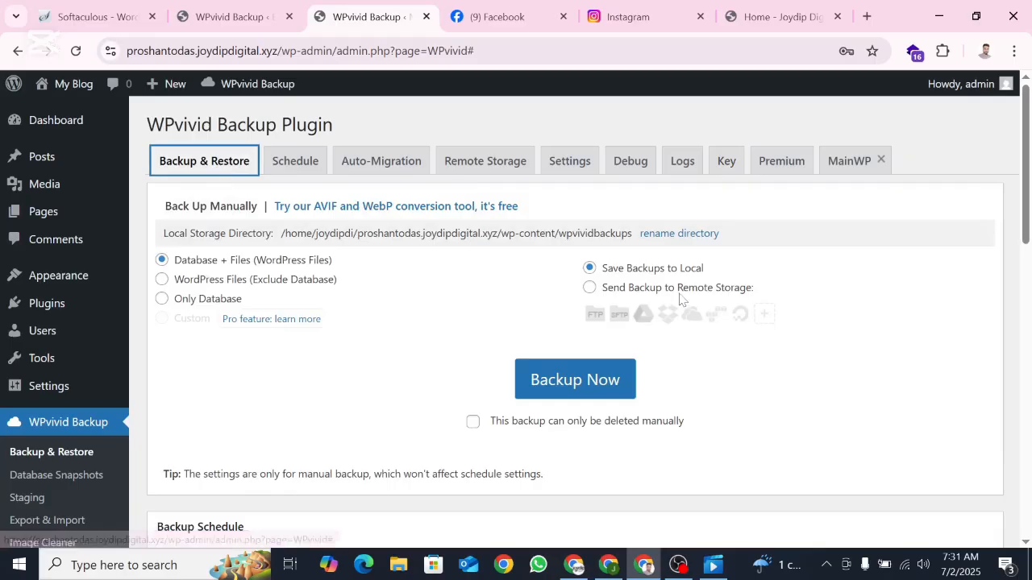
{"action": "scroll", "coordinate": [680, 298], "scroll_direction": "down", "scroll_amount": 10}
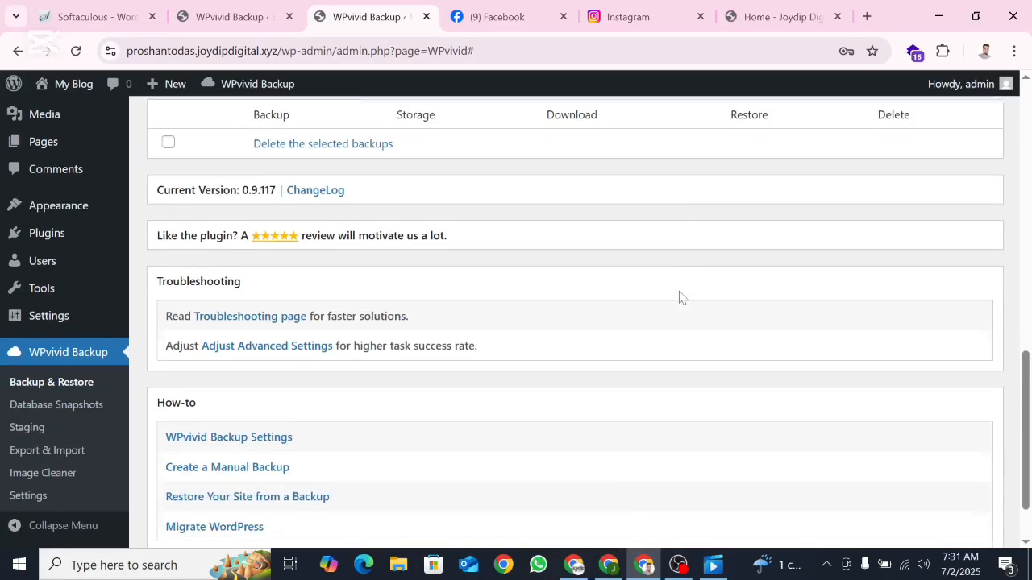
{"action": "scroll", "coordinate": [680, 298], "scroll_direction": "up", "scroll_amount": 3}
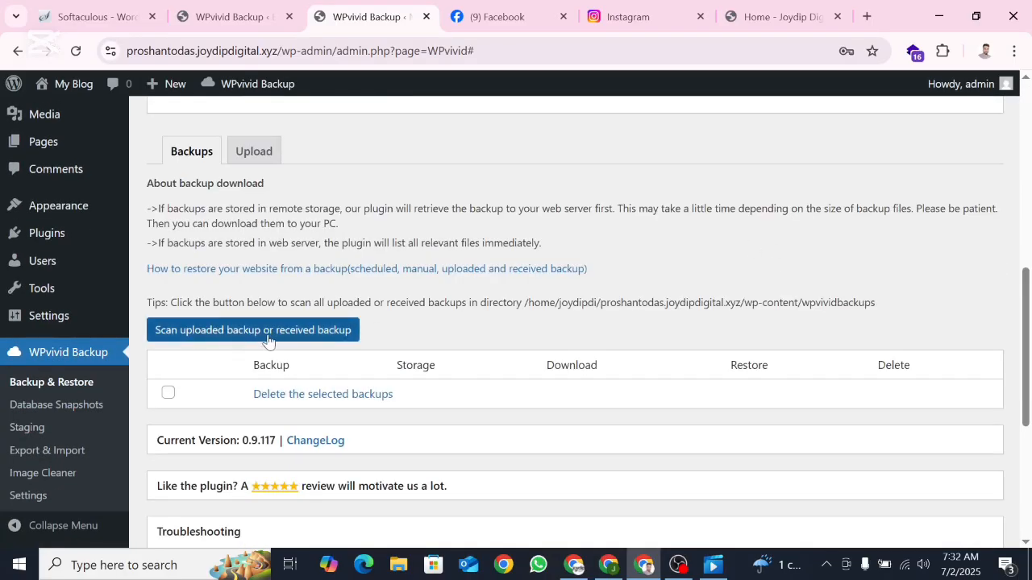
{"action": "left_click", "coordinate": [196, 332]}
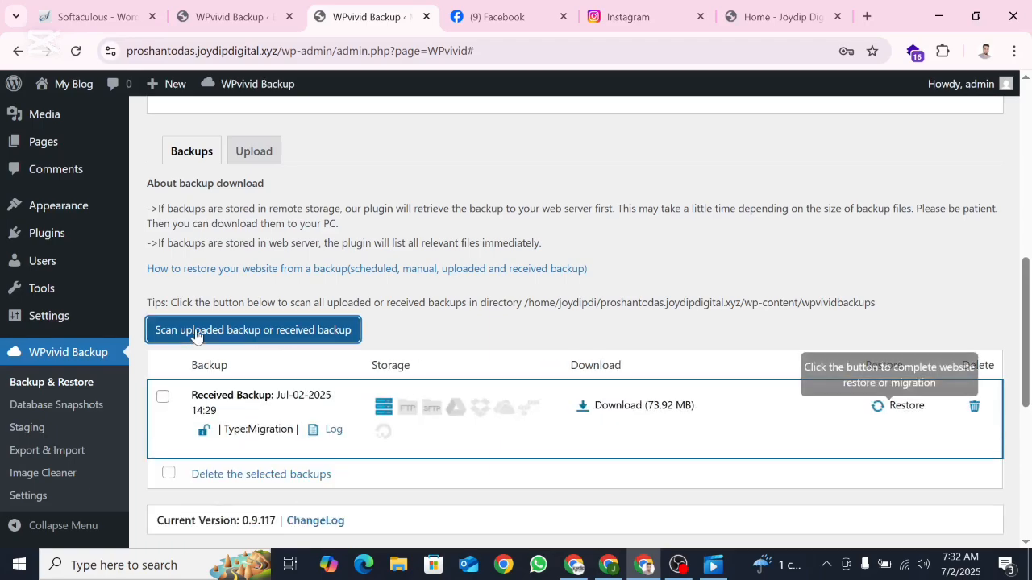
- Restore the received Jul-02-2025 14:29 migration backup onto the My Blog site and acknowledge its completion
{"action": "left_click", "coordinate": [897, 409]}
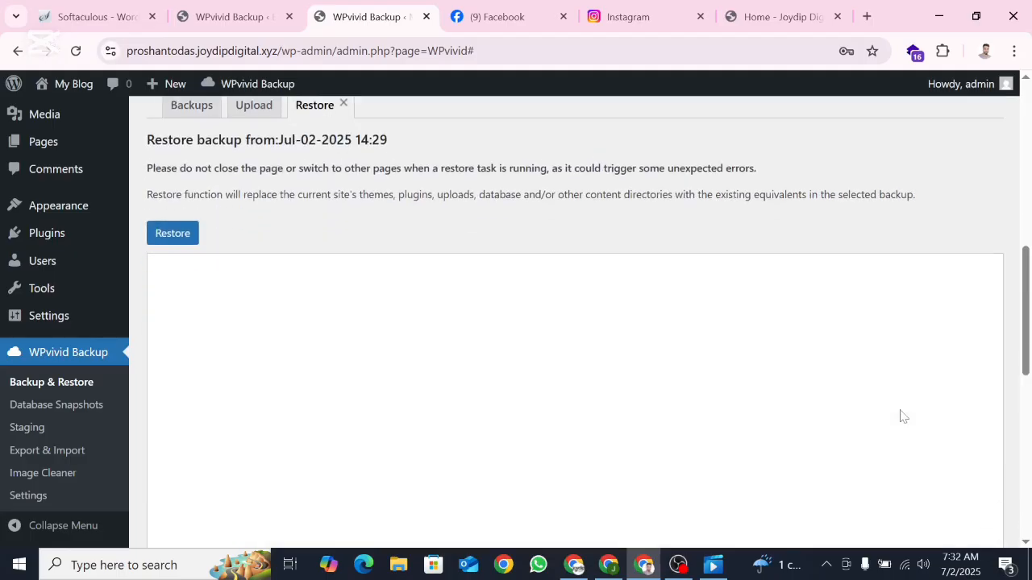
{"action": "left_click", "coordinate": [162, 240]}
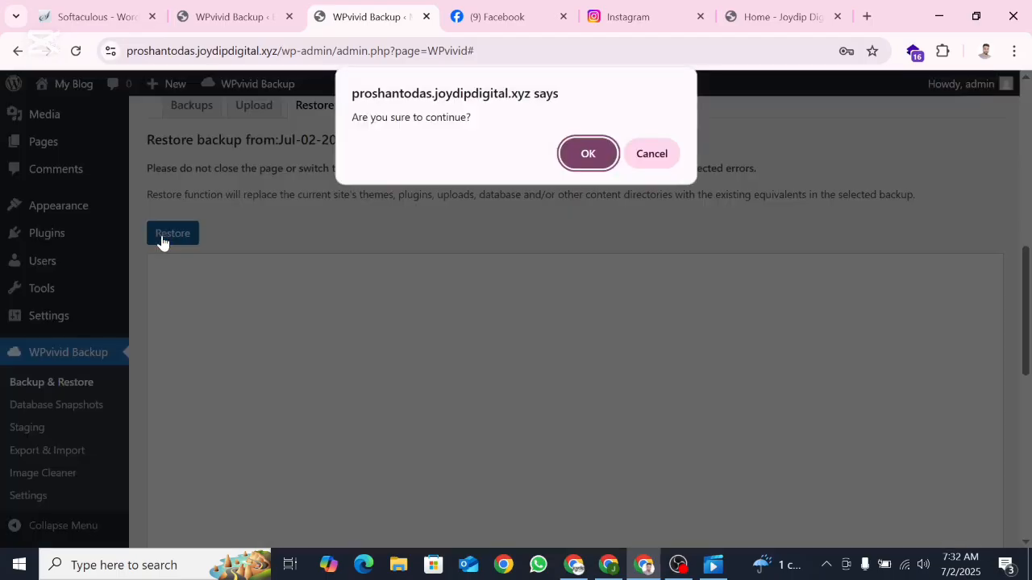
{"action": "left_click", "coordinate": [594, 154]}
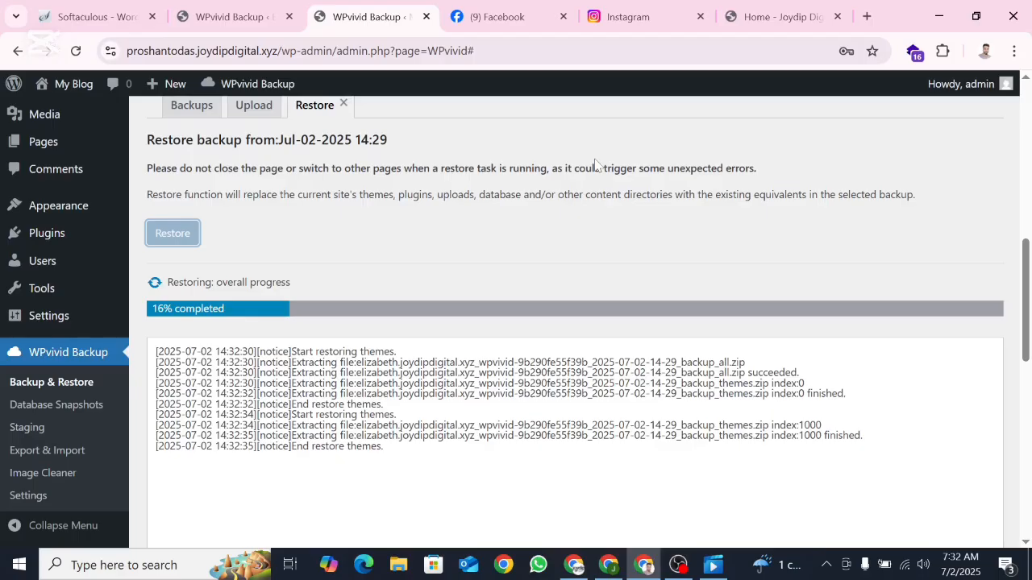
{"action": "scroll", "coordinate": [1030, 355], "scroll_direction": "down", "scroll_amount": 2}
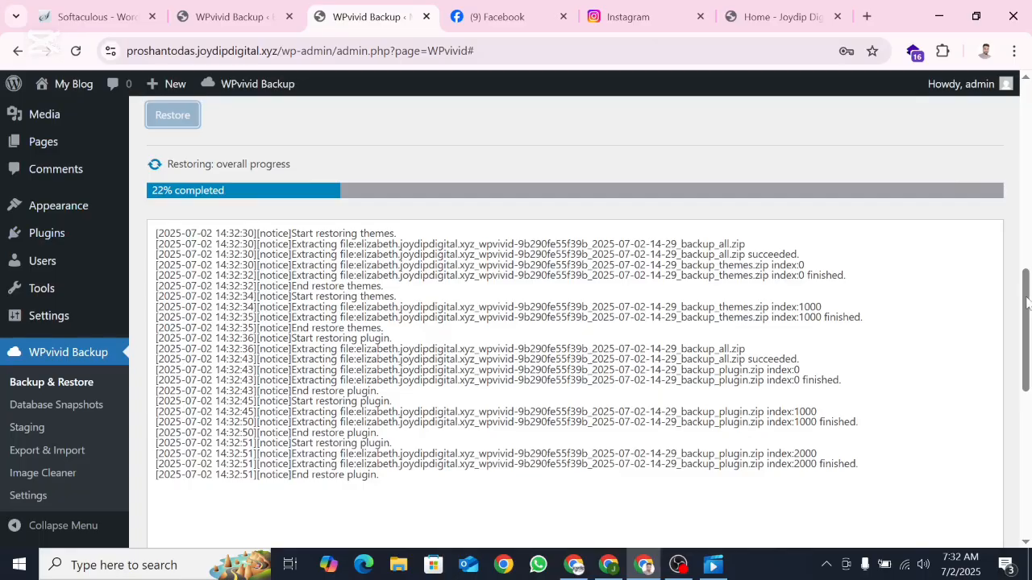
{"action": "left_click_drag", "start_coordinate": [1027, 302], "coordinate": [1027, 326]}
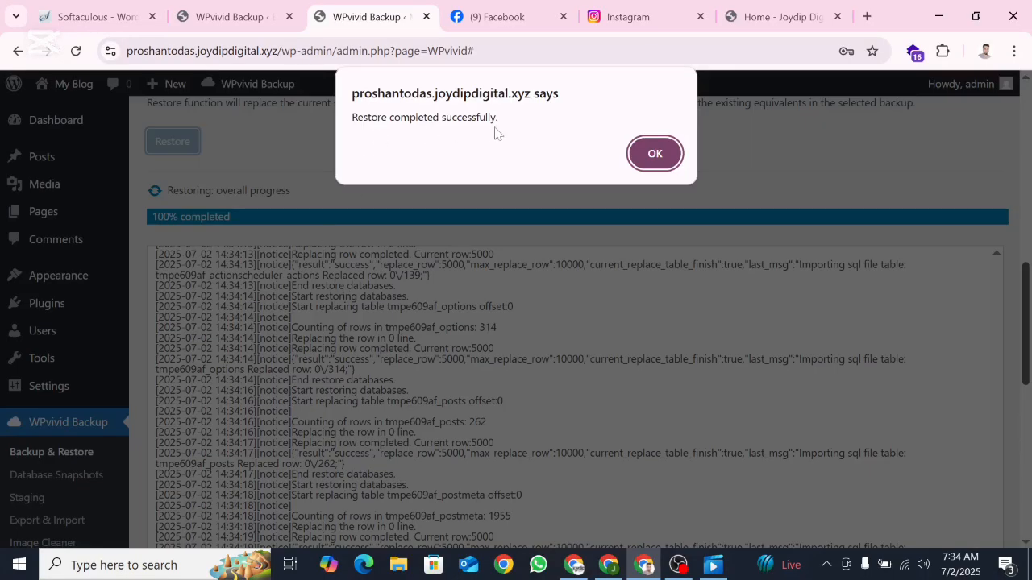
{"action": "left_click", "coordinate": [654, 154]}
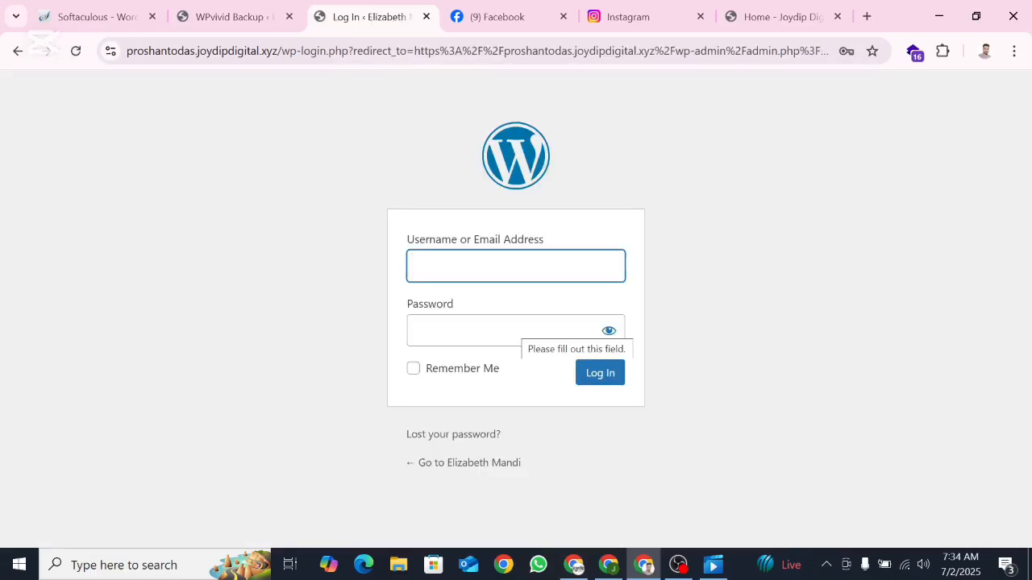
- Log in to the restored site's WordPress dashboard with the source site's admin username and account password
{"action": "left_click", "coordinate": [504, 270]}
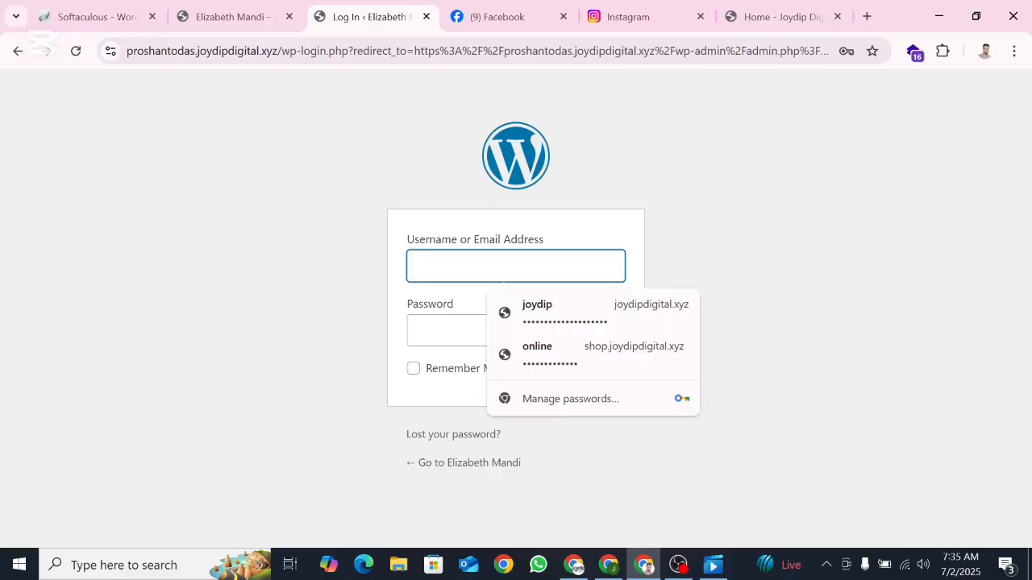
{"action": "left_click", "coordinate": [565, 313]}
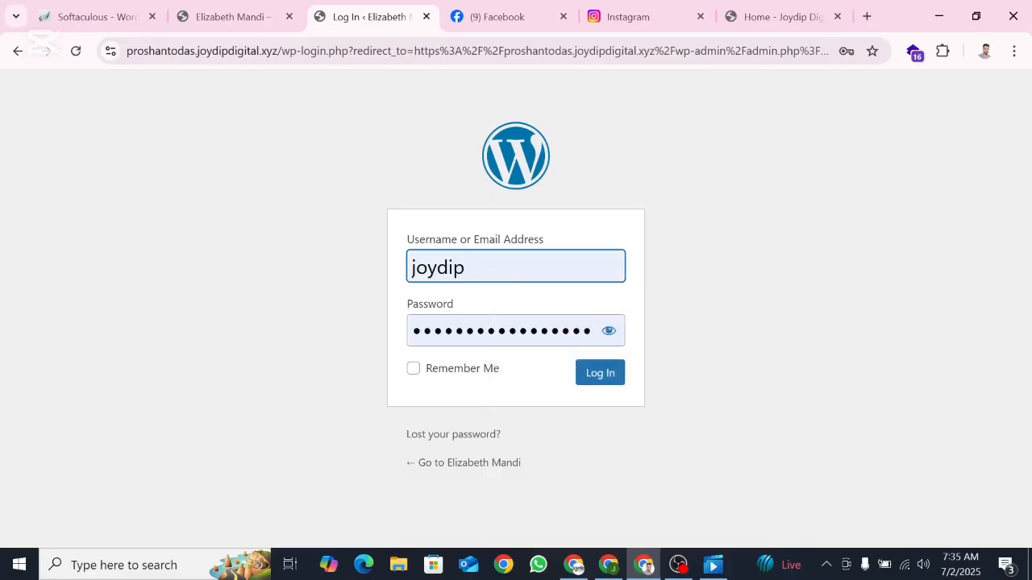
{"action": "left_click", "coordinate": [504, 332]}
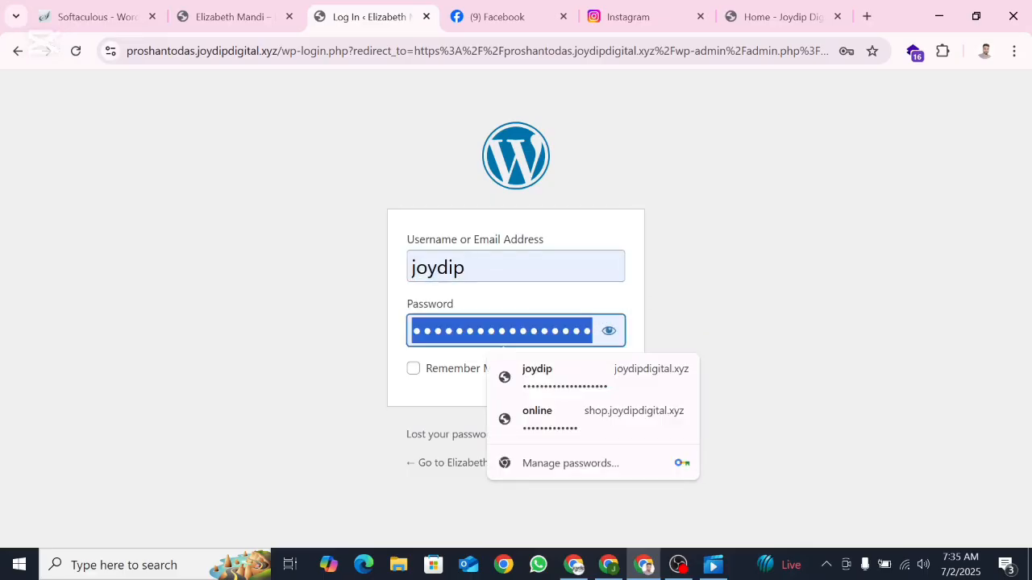
{"action": "type", "text": "•••••••"}
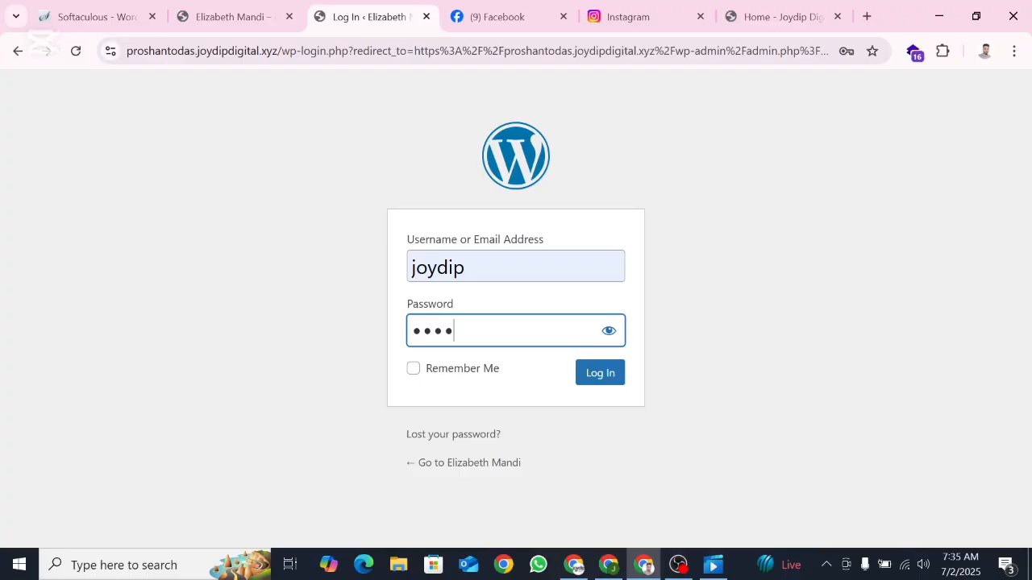
{"action": "type", "text": "••••"}
{"action": "left_click", "coordinate": [587, 381]}
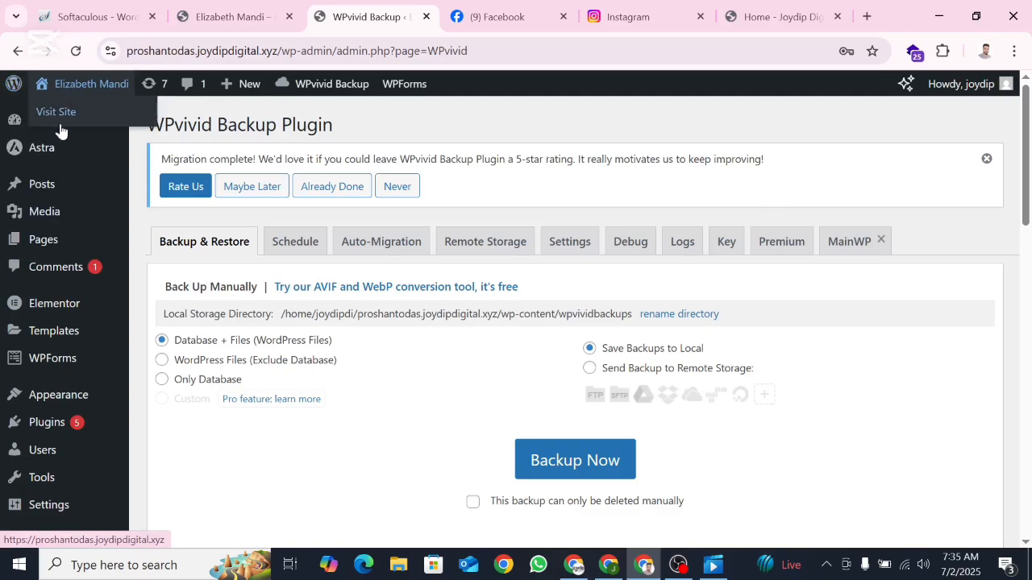
- Visit the migrated site's front page, look through its sections and compare it with the source portfolio site
{"action": "left_click", "coordinate": [61, 118]}
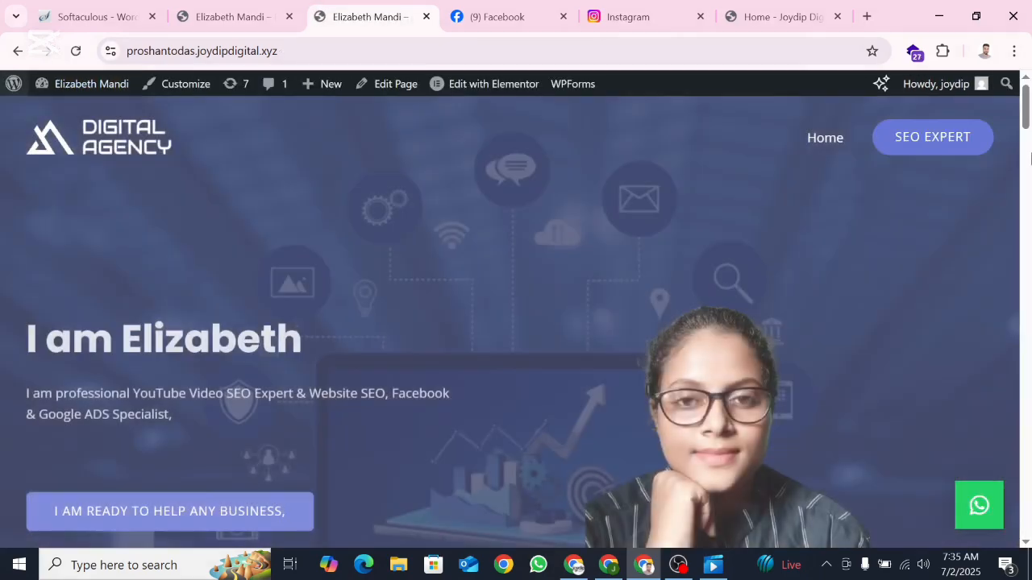
{"action": "scroll", "coordinate": [896, 204], "scroll_direction": "down", "scroll_amount": 4}
{"action": "scroll", "coordinate": [899, 203], "scroll_direction": "up", "scroll_amount": 3}
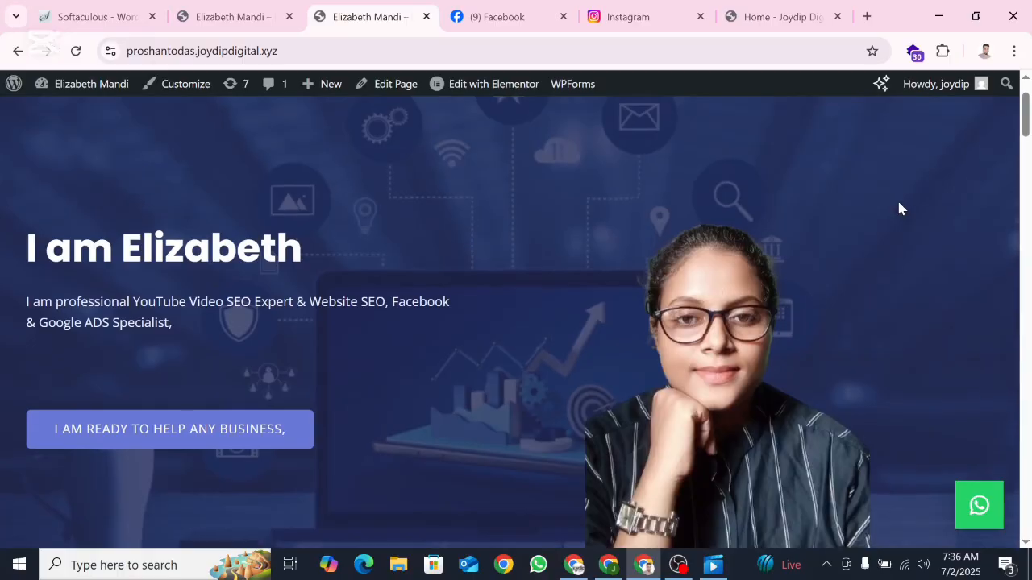
{"action": "scroll", "coordinate": [899, 202], "scroll_direction": "down", "scroll_amount": 3}
{"action": "scroll", "coordinate": [899, 208], "scroll_direction": "down", "scroll_amount": 10}
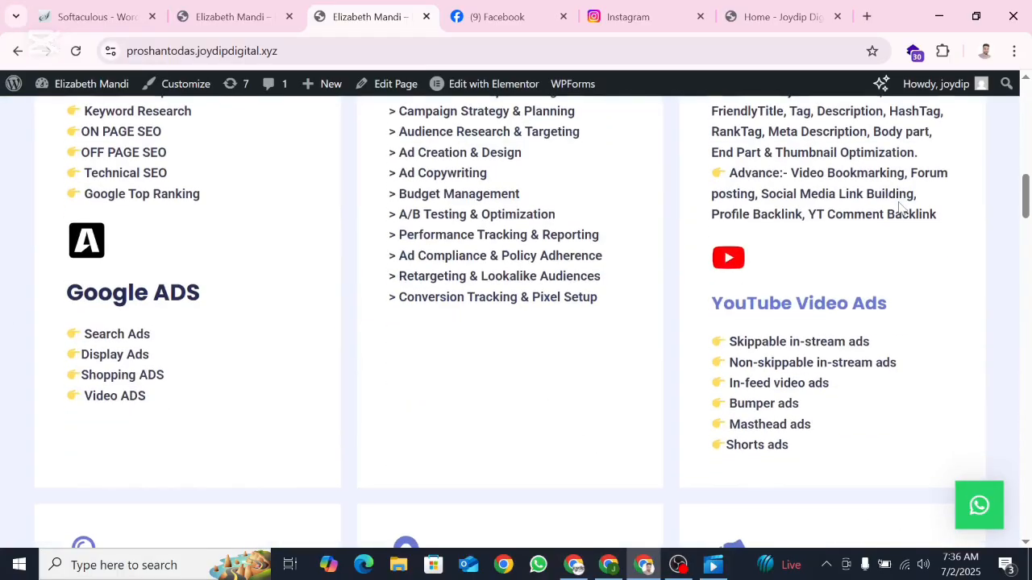
{"action": "scroll", "coordinate": [900, 208], "scroll_direction": "down", "scroll_amount": 4}
{"action": "scroll", "coordinate": [897, 207], "scroll_direction": "up", "scroll_amount": 15}
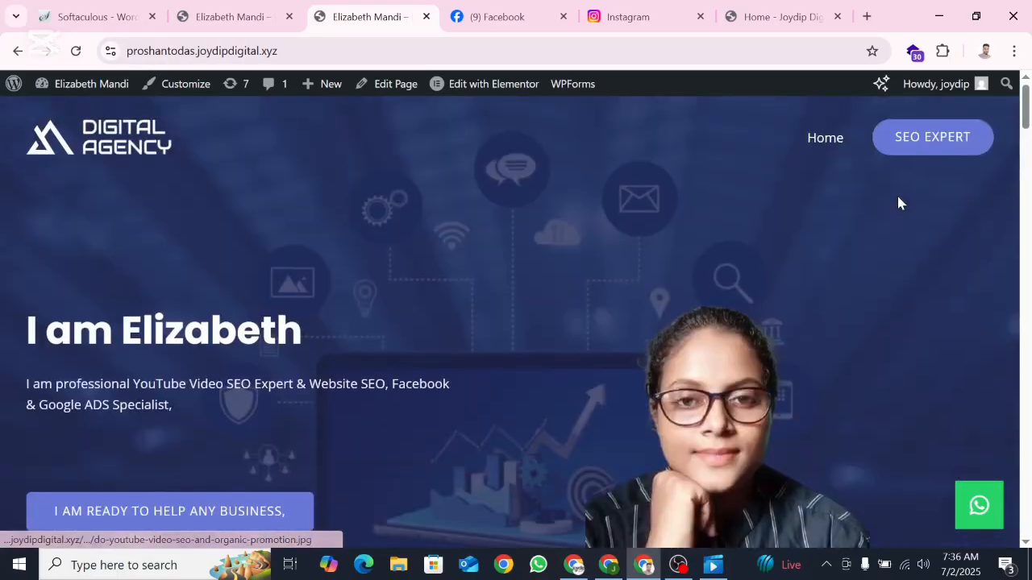
{"action": "left_click", "coordinate": [245, 18]}
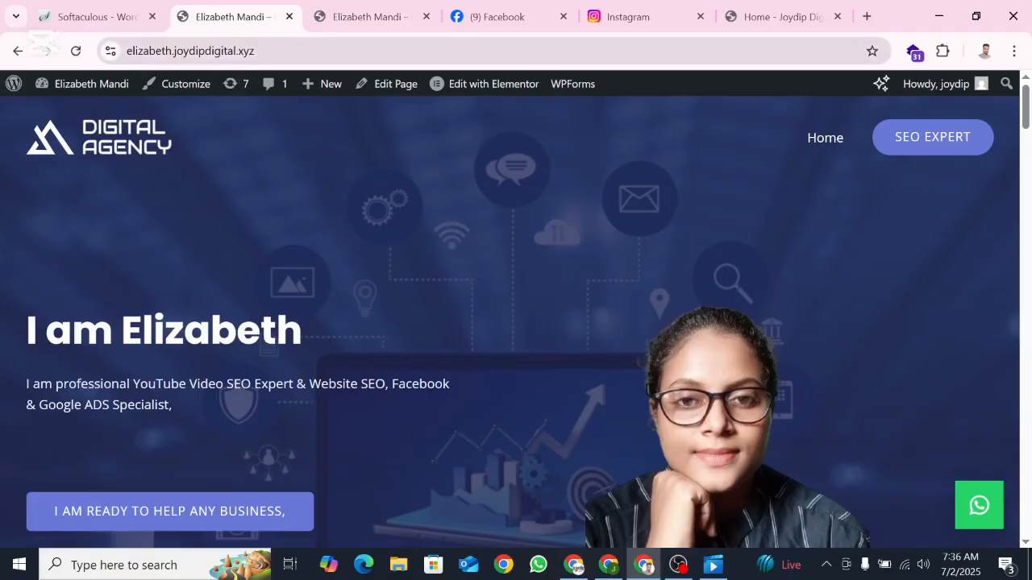
{"action": "left_click", "coordinate": [367, 16]}
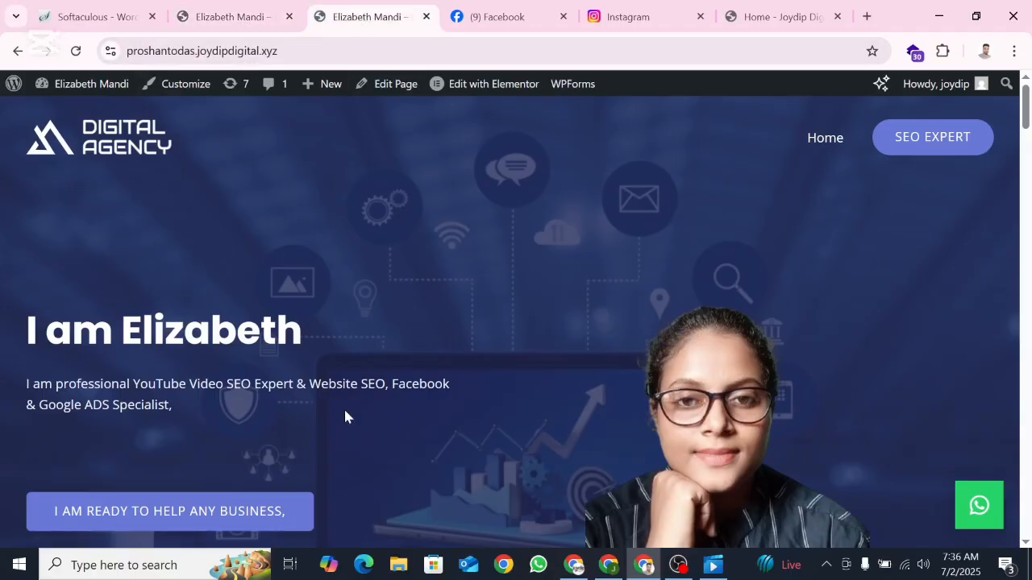